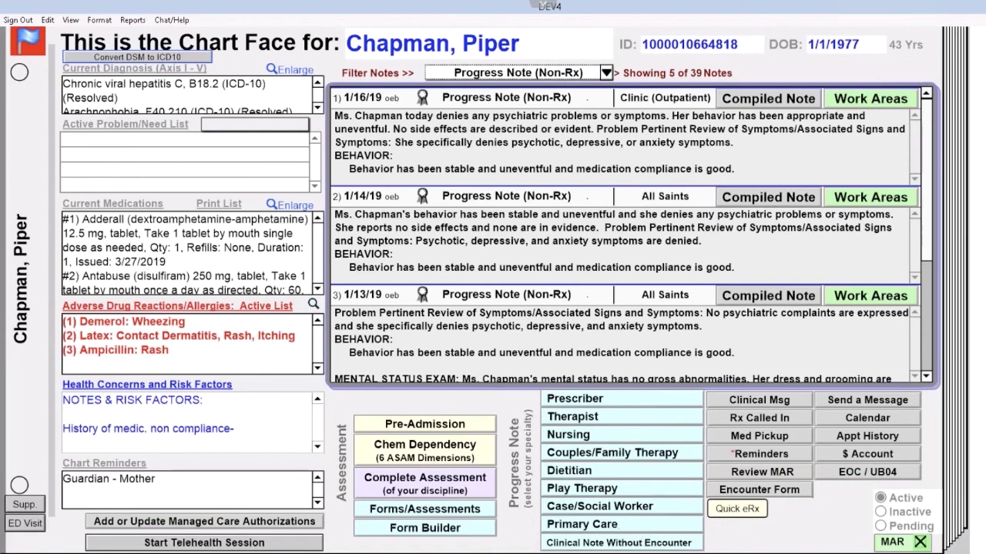
Start a Primary Care progress note for the patient and complete the chief complaint with "I have a tremor"
{"action": "left_click", "coordinate": [581, 525]}
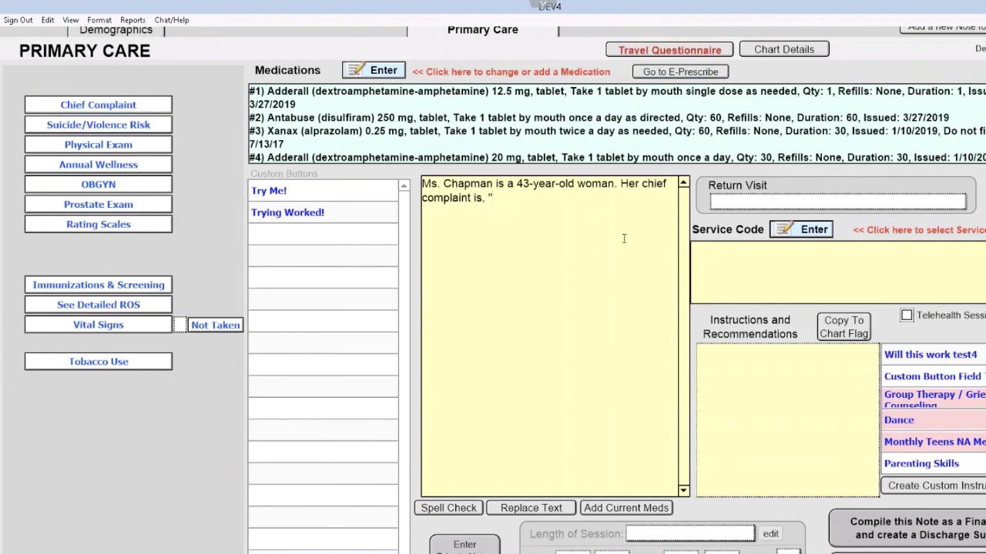
{"action": "type", "text": "I have a tremor\"."}
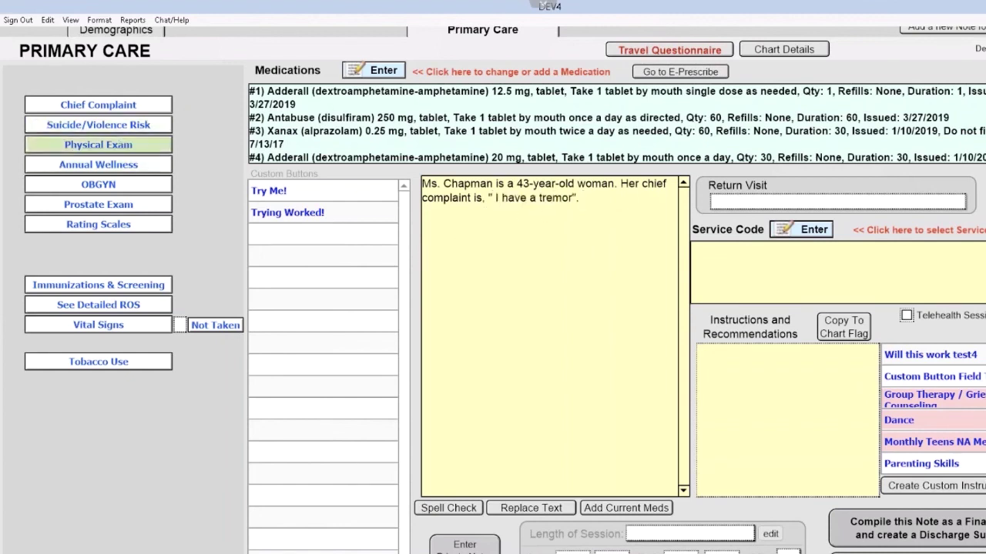
Add the all-normal female physical exam findings to the note and delete their Neurological paragraph
{"action": "left_click", "coordinate": [98, 145]}
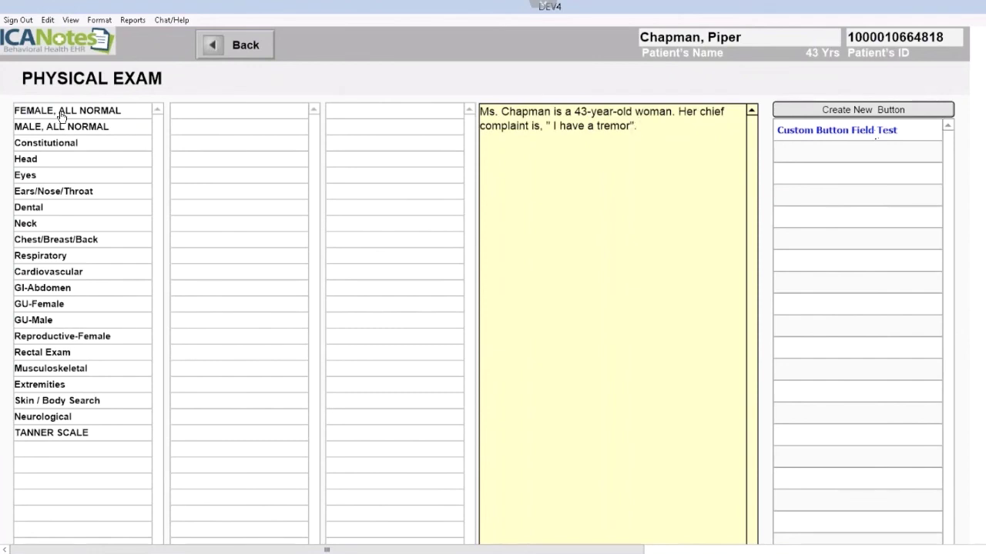
{"action": "left_click", "coordinate": [63, 112]}
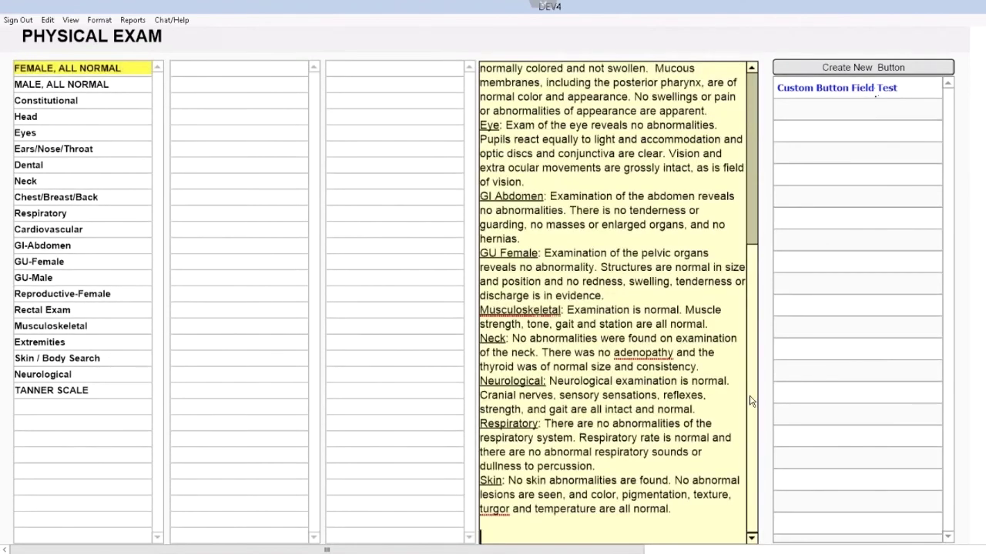
{"action": "left_click_drag", "start_coordinate": [709, 409], "coordinate": [479, 381]}
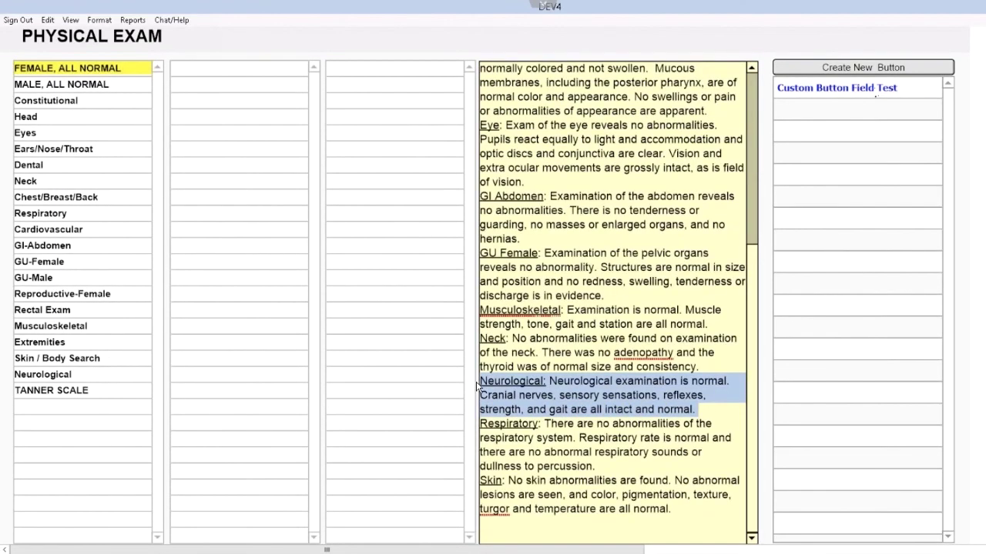
{"action": "key", "text": "Delete"}
{"action": "key", "text": "BackSpace"}
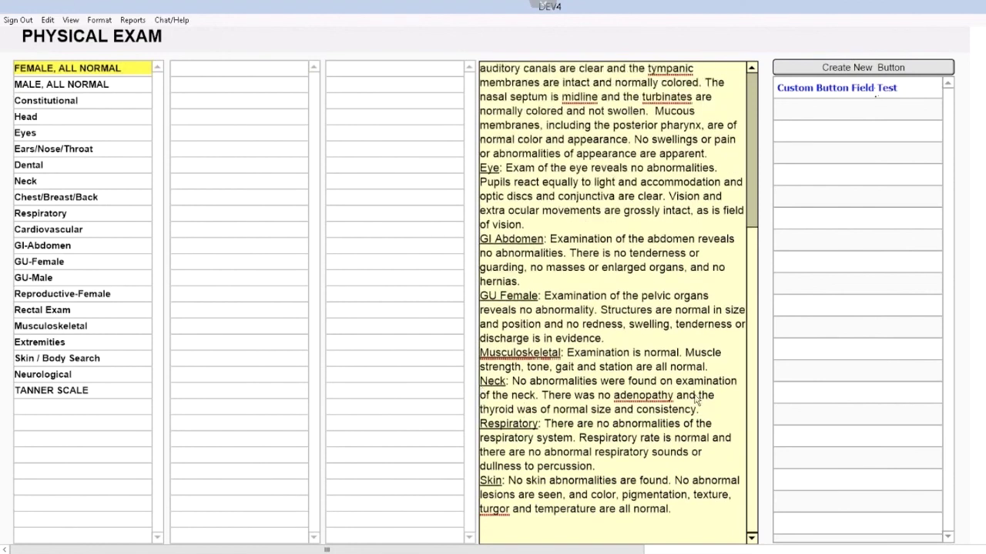
Add a neurological abnormality finding of tremors after the Skin section and specify "Right hand"
{"action": "left_click", "coordinate": [696, 510]}
{"action": "left_click", "coordinate": [47, 379]}
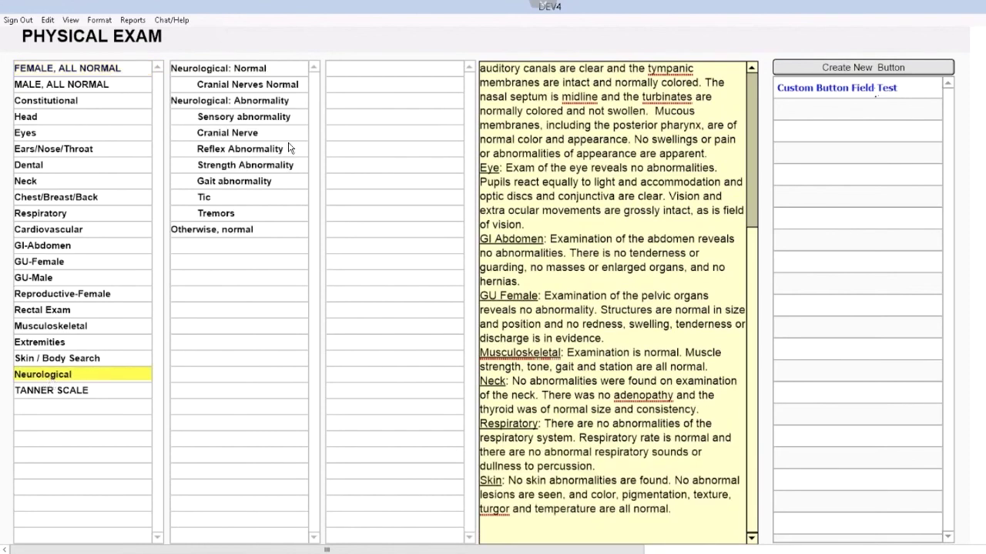
{"action": "left_click", "coordinate": [278, 105]}
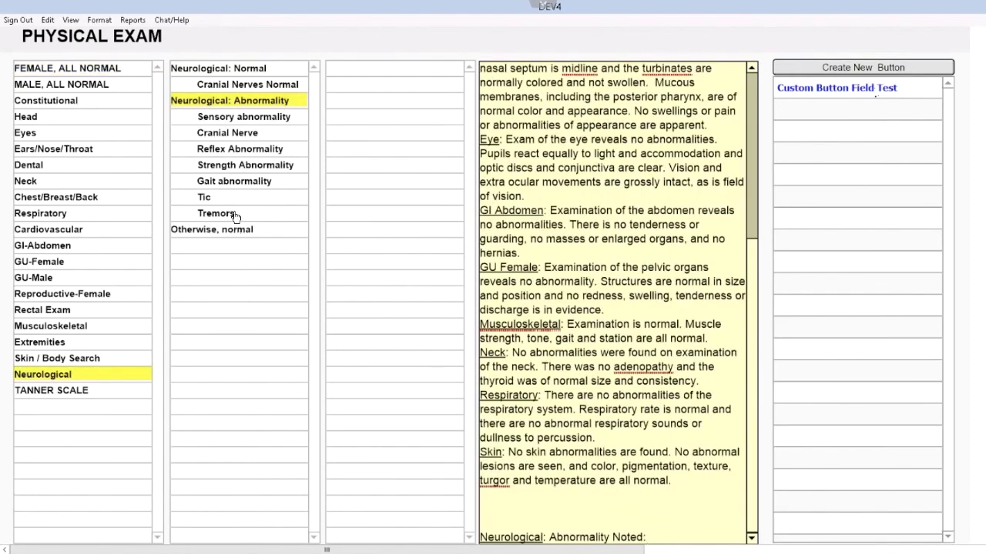
{"action": "left_click", "coordinate": [236, 217]}
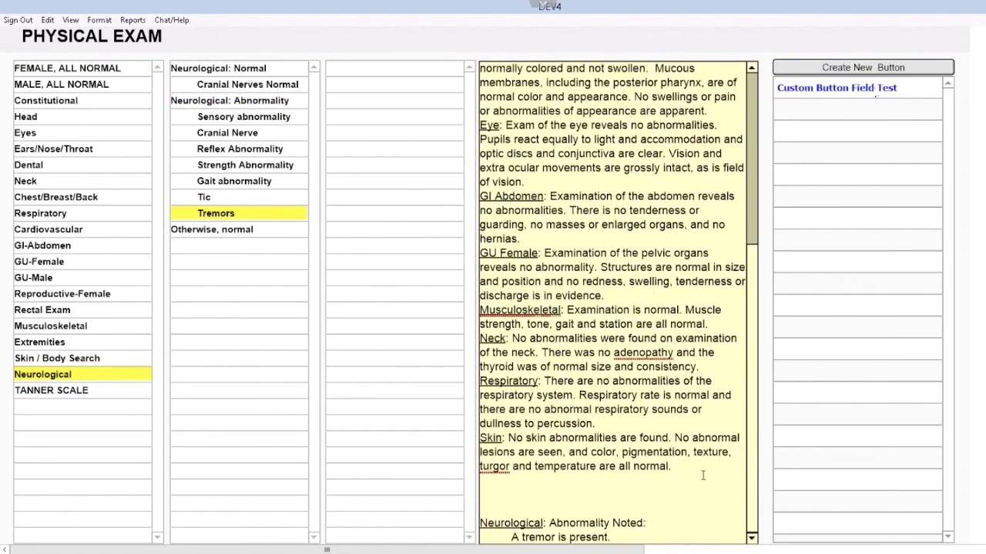
{"action": "type", "text": "Right hand"}
Record all cranial nerves as normal under the neurological findings and review the physical exam text
{"action": "left_click", "coordinate": [228, 85]}
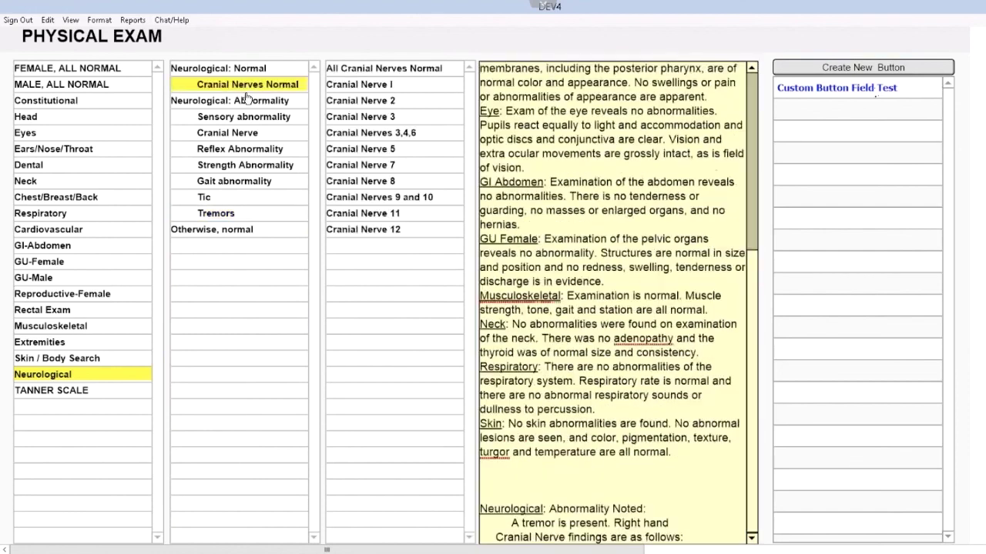
{"action": "left_click", "coordinate": [389, 72]}
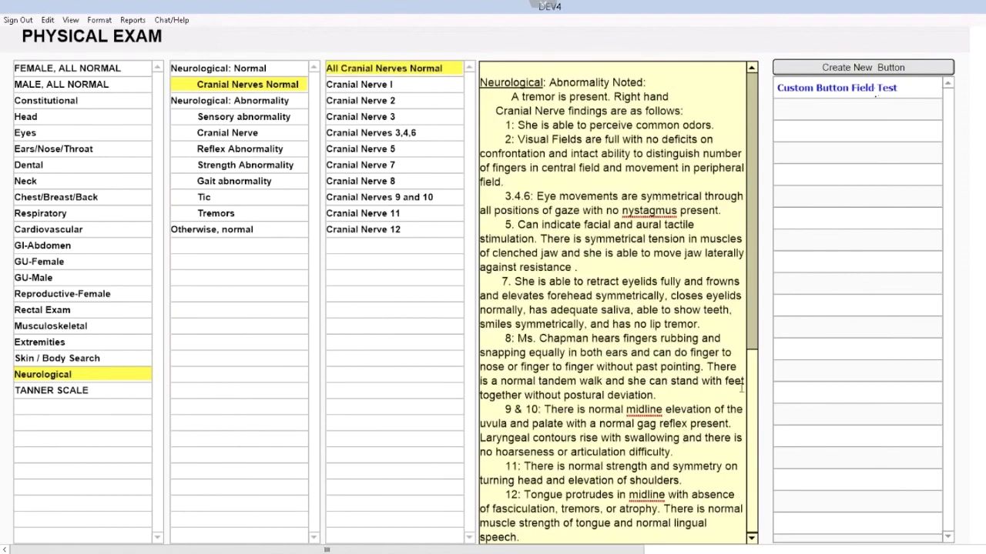
{"action": "left_click_drag", "start_coordinate": [757, 377], "coordinate": [728, 184]}
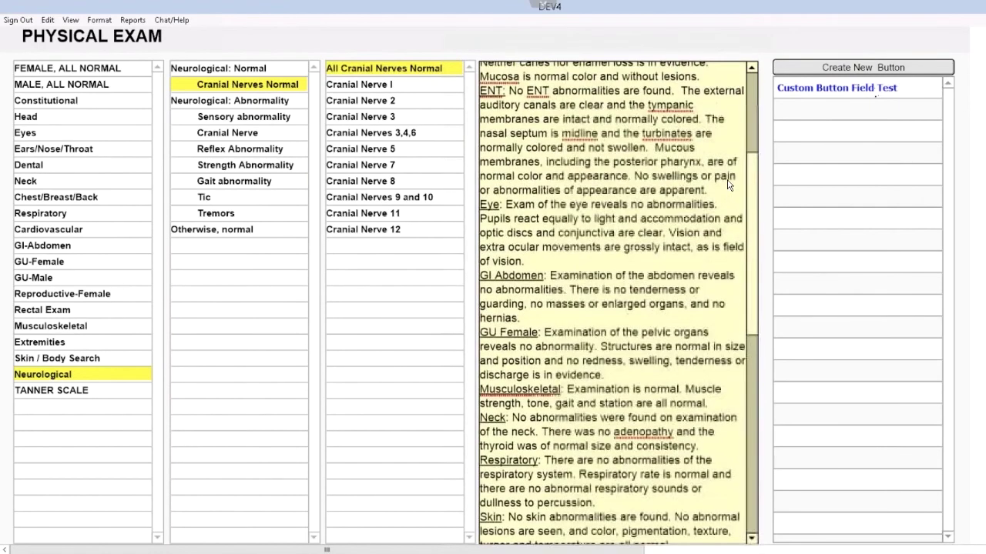
{"action": "scroll", "coordinate": [728, 185], "scroll_direction": "up", "scroll_amount": 5}
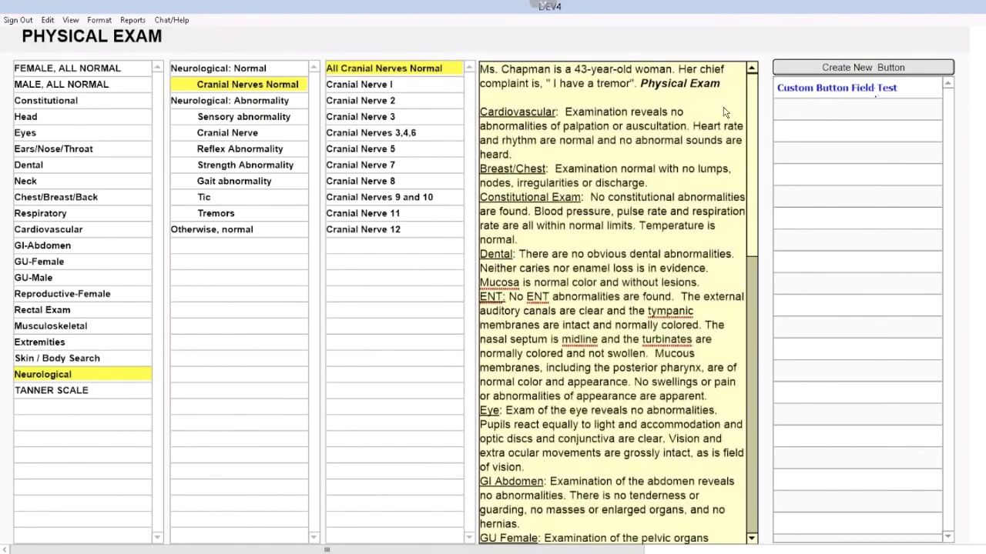
{"action": "scroll", "coordinate": [723, 112], "scroll_direction": "down", "scroll_amount": 15}
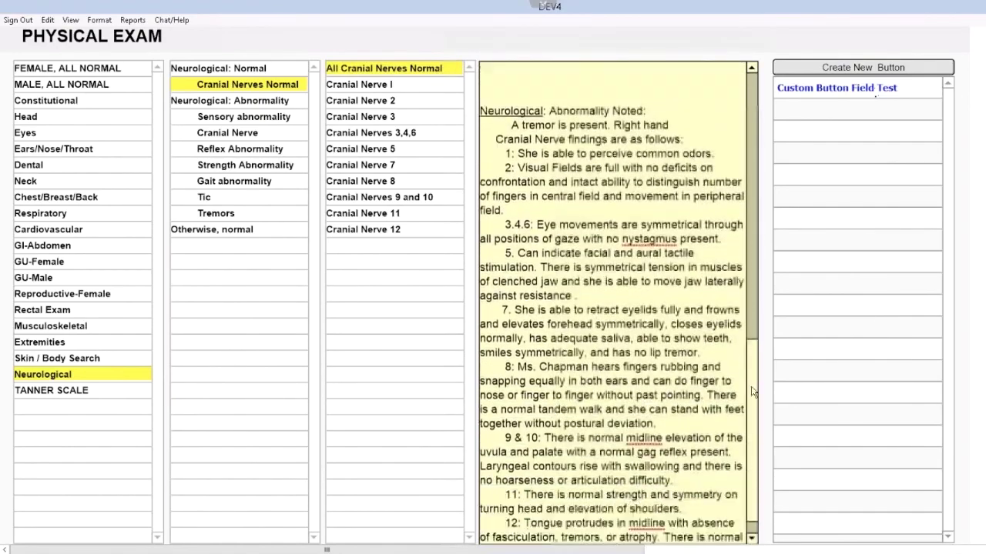
{"action": "scroll", "coordinate": [754, 392], "scroll_direction": "down", "scroll_amount": 2}
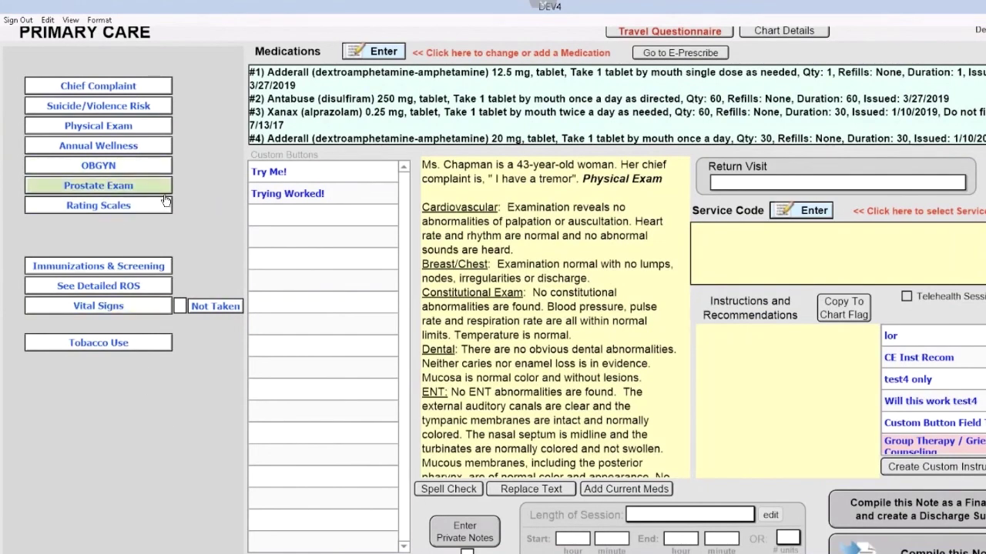
Add a Suicide Risk Assessment to the note with the finding Not suicidal
{"action": "left_click", "coordinate": [143, 112]}
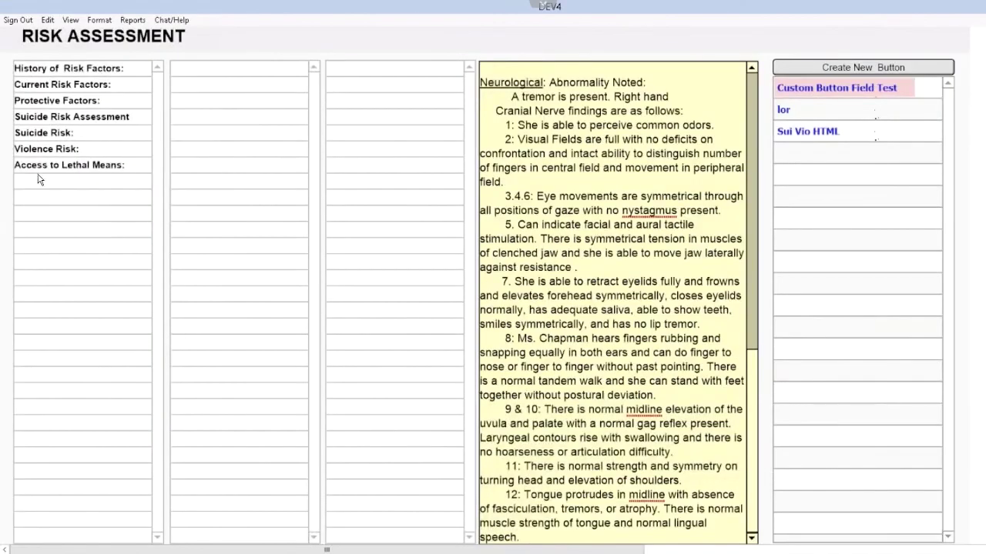
{"action": "left_click", "coordinate": [34, 124]}
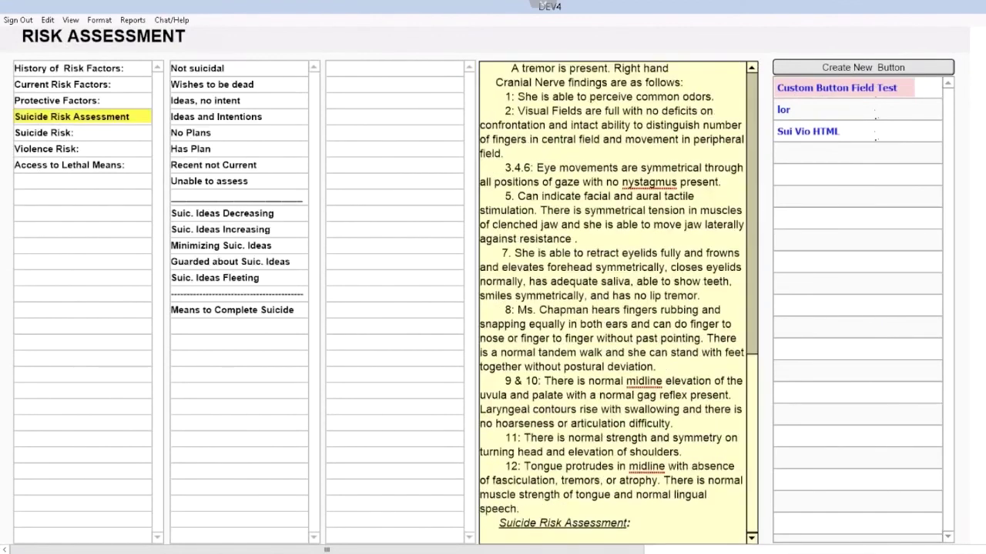
{"action": "left_click", "coordinate": [206, 71]}
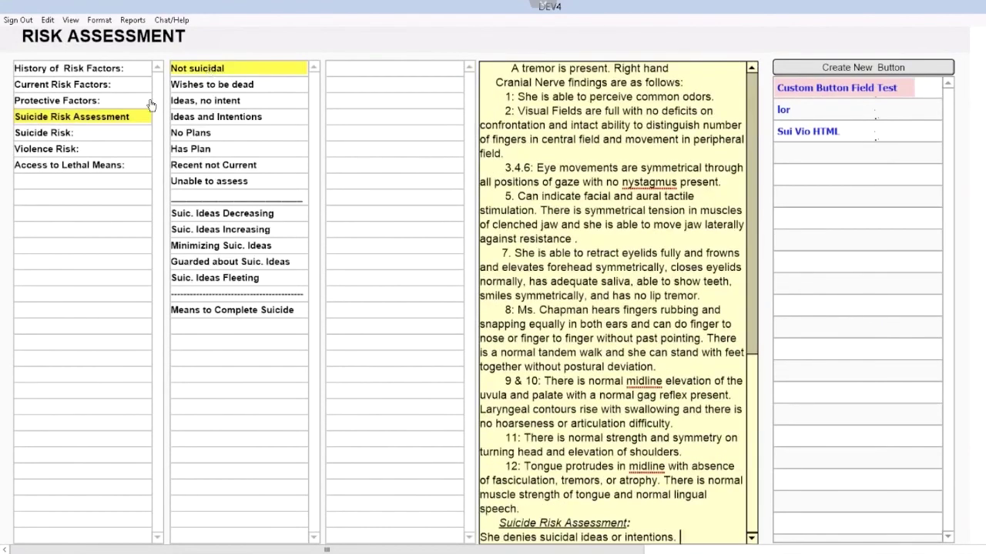
Document the protective factors Religious Beliefs, Family Support and Beloved Pets in the risk assessment
{"action": "left_click", "coordinate": [77, 101]}
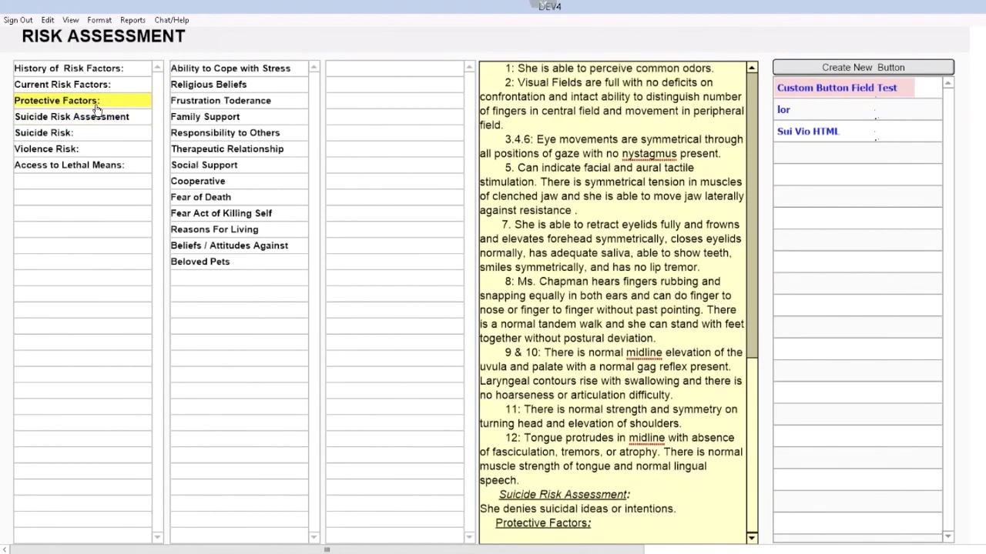
{"action": "left_click", "coordinate": [226, 86]}
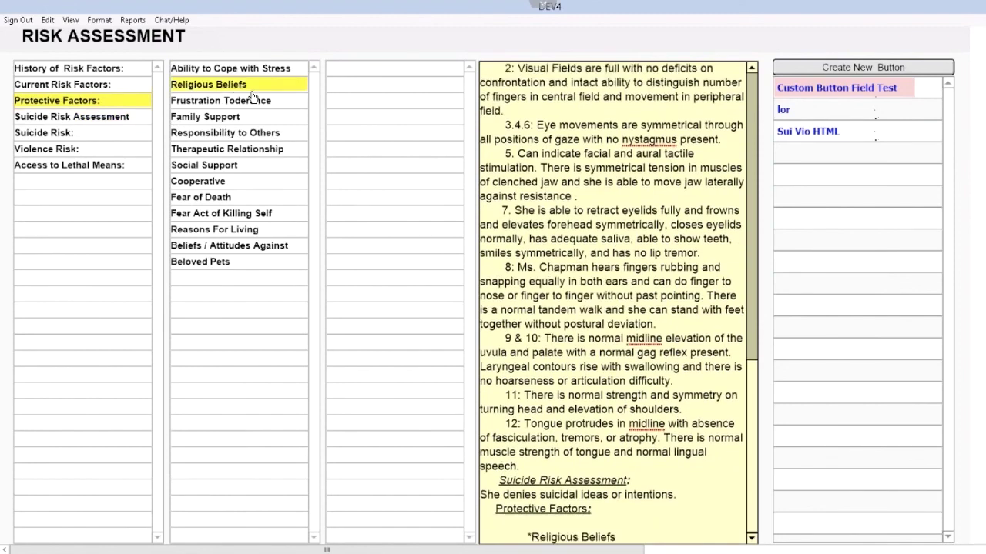
{"action": "left_click", "coordinate": [228, 119]}
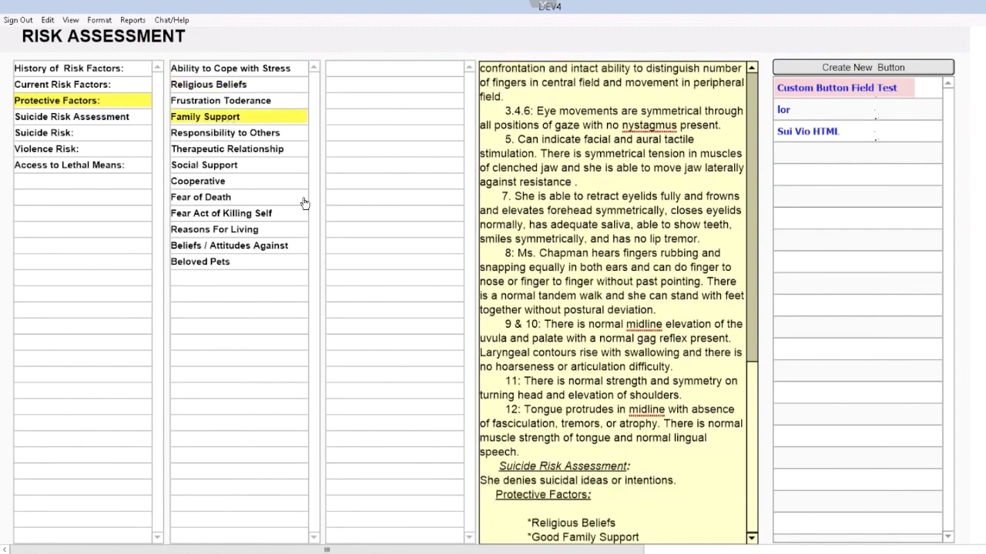
{"action": "left_click", "coordinate": [215, 264]}
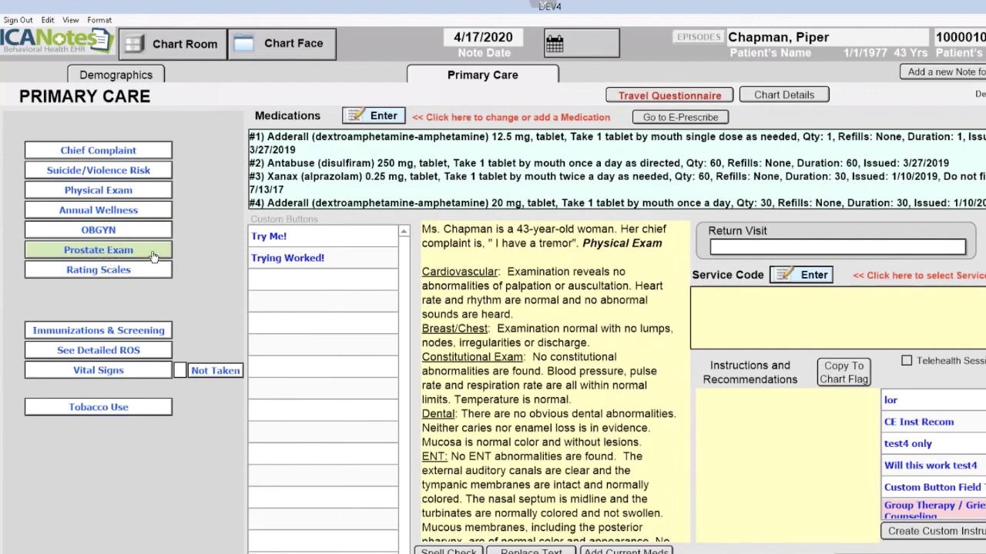
Look over the Annual Wellness screening options and return to the Primary Care note
{"action": "left_click", "coordinate": [113, 213]}
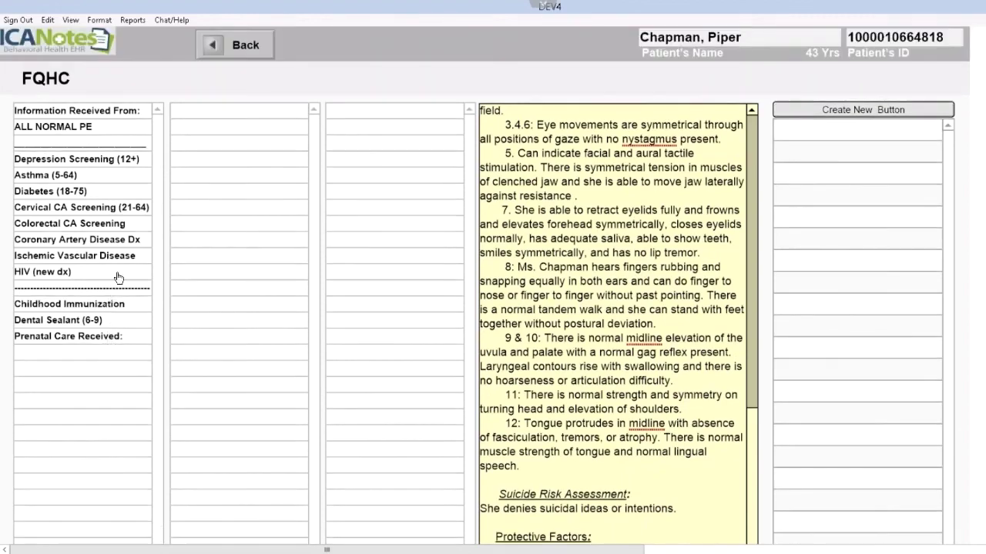
{"action": "left_click", "coordinate": [223, 50]}
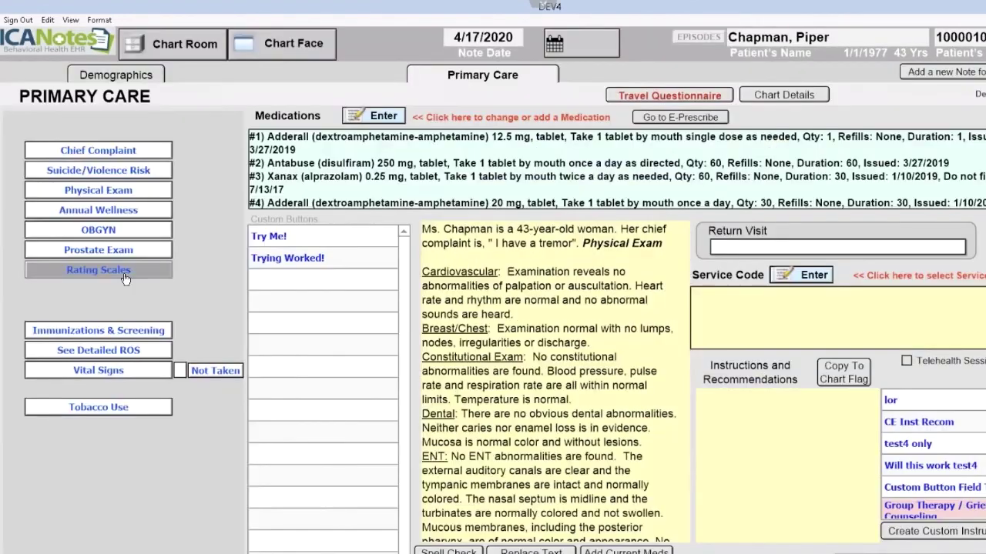
Add the PHQ-9 rating scale result to the note as 5-9 Mild with an exact score of 7
{"action": "left_click", "coordinate": [85, 274]}
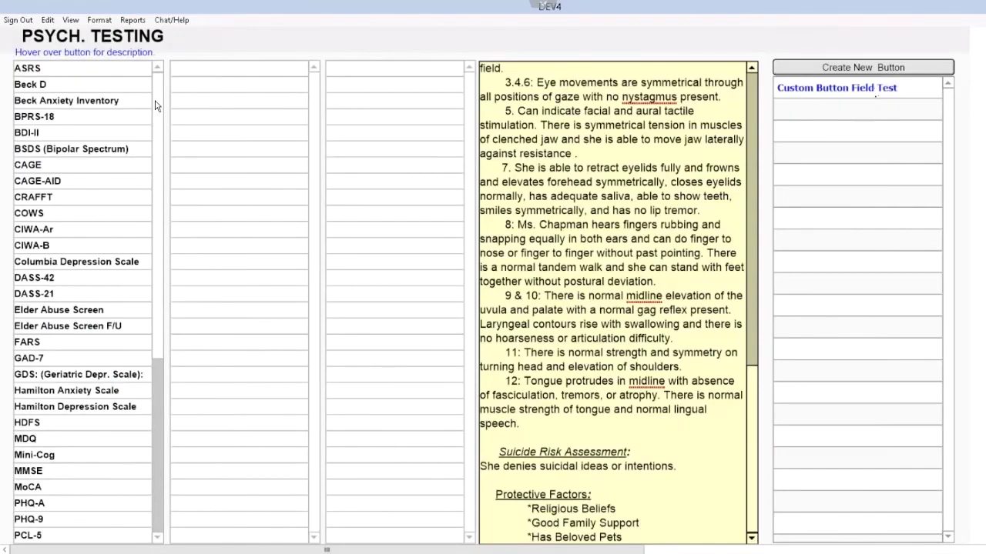
{"action": "scroll", "coordinate": [154, 112], "scroll_direction": "down", "scroll_amount": 2}
{"action": "scroll", "coordinate": [181, 215], "scroll_direction": "down", "scroll_amount": 5}
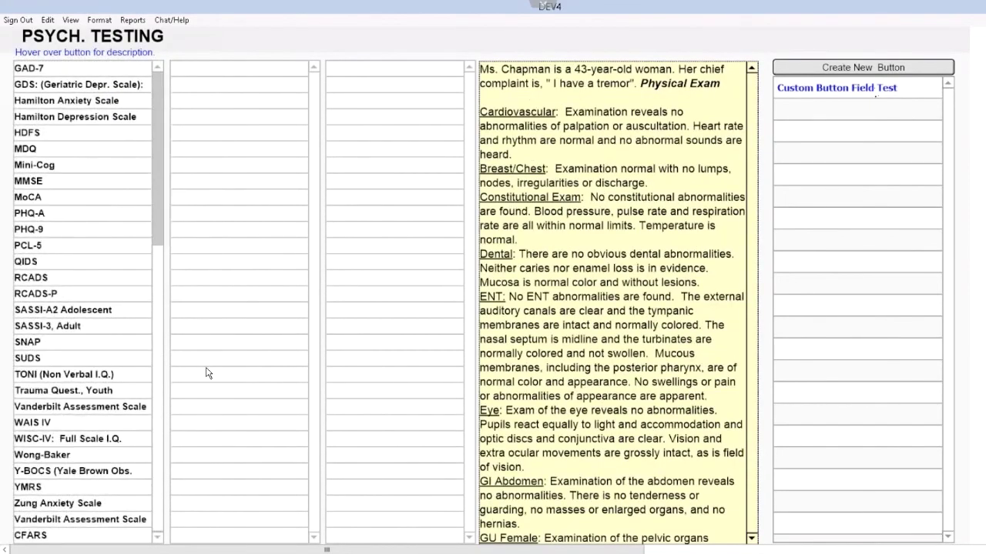
{"action": "left_click", "coordinate": [40, 237]}
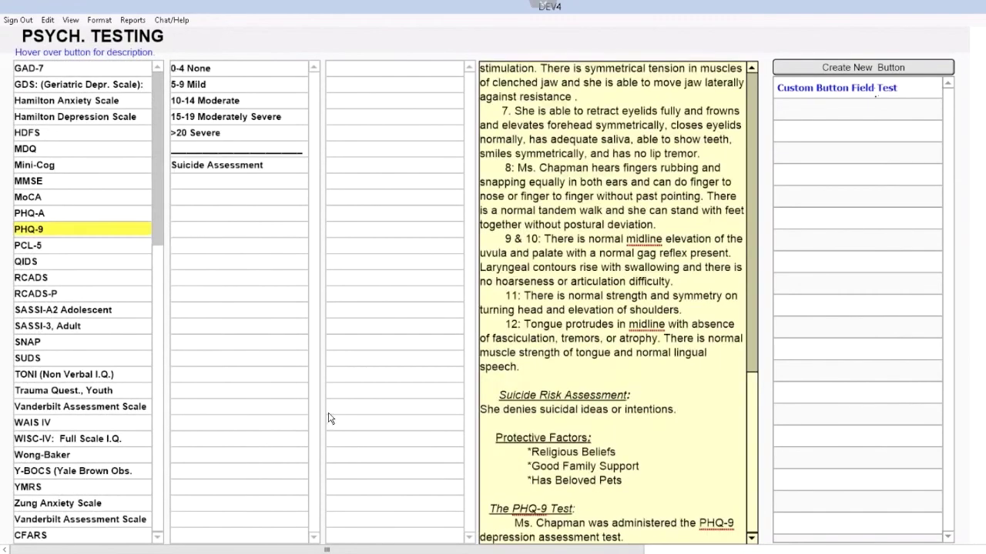
{"action": "left_click", "coordinate": [199, 86]}
{"action": "left_click", "coordinate": [342, 103]}
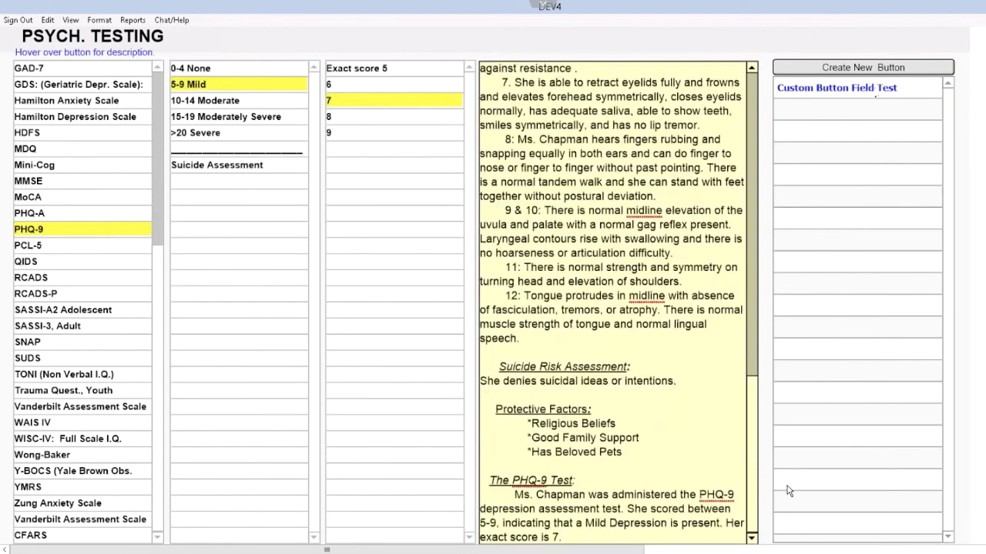
Look through the full list of available rating scales and return to the Primary Care note
{"action": "scroll", "coordinate": [158, 262], "scroll_direction": "up", "scroll_amount": 8}
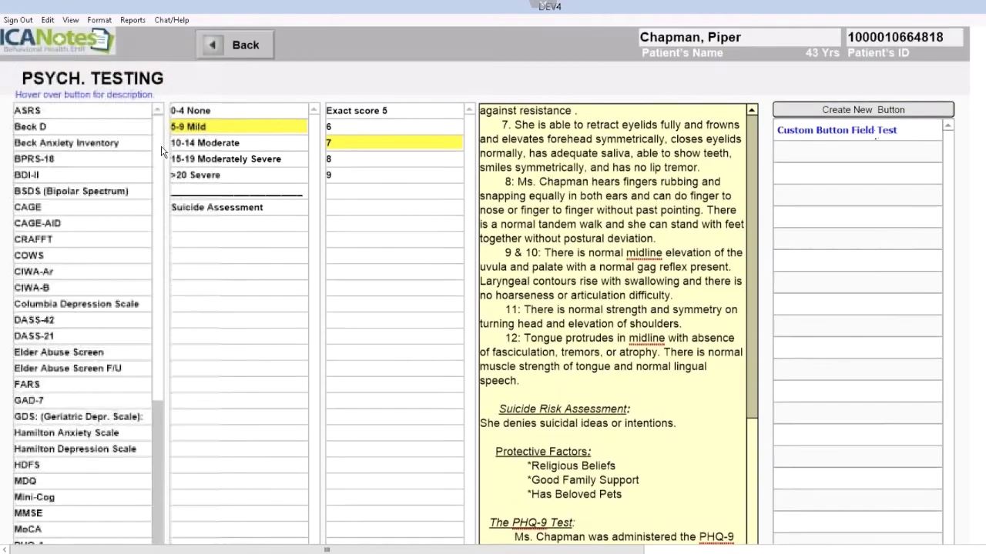
{"action": "scroll", "coordinate": [174, 187], "scroll_direction": "down", "scroll_amount": 2}
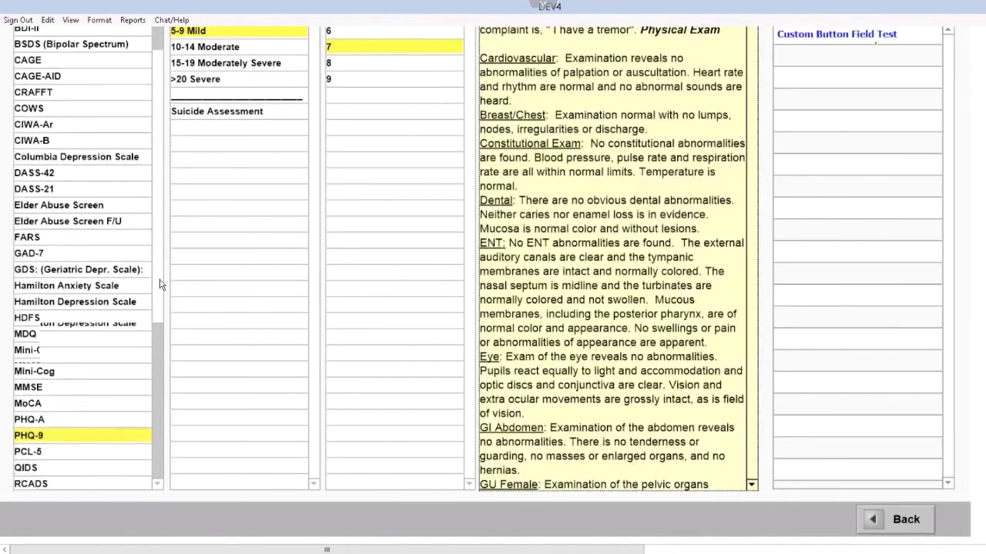
{"action": "scroll", "coordinate": [161, 293], "scroll_direction": "down", "scroll_amount": 3}
{"action": "scroll", "coordinate": [161, 313], "scroll_direction": "down", "scroll_amount": 5}
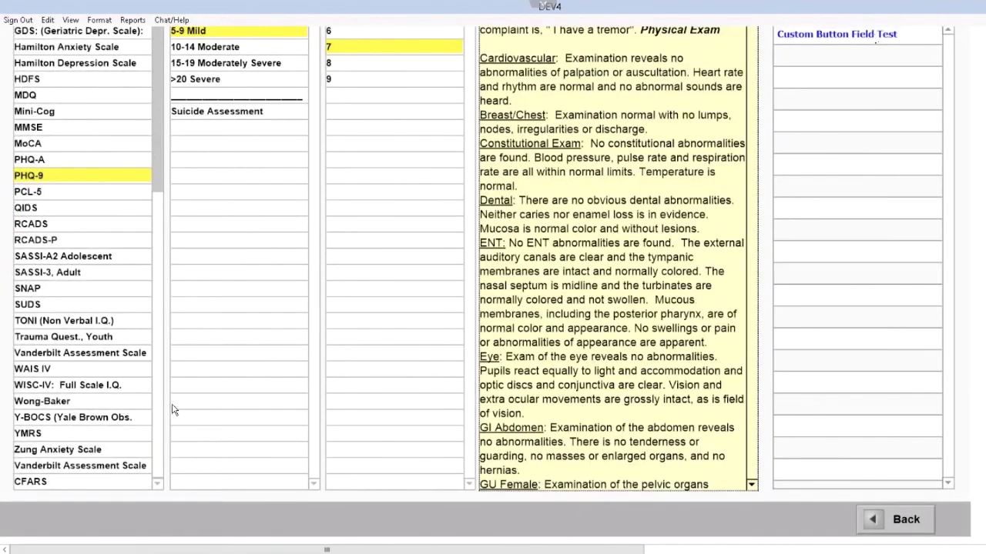
{"action": "scroll", "coordinate": [148, 92], "scroll_direction": "up", "scroll_amount": 6}
{"action": "scroll", "coordinate": [148, 92], "scroll_direction": "up", "scroll_amount": 2}
{"action": "scroll", "coordinate": [947, 208], "scroll_direction": "up", "scroll_amount": 3}
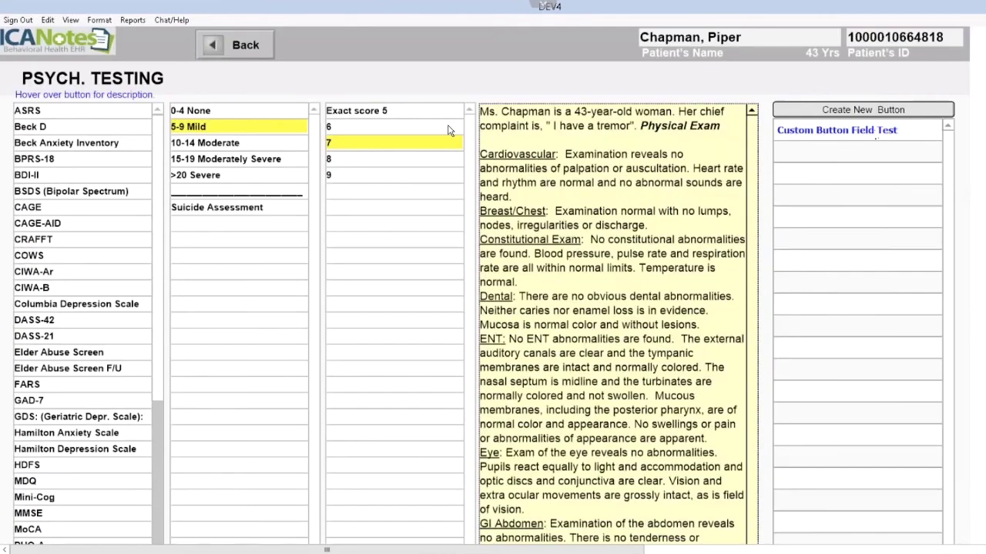
{"action": "left_click", "coordinate": [245, 46]}
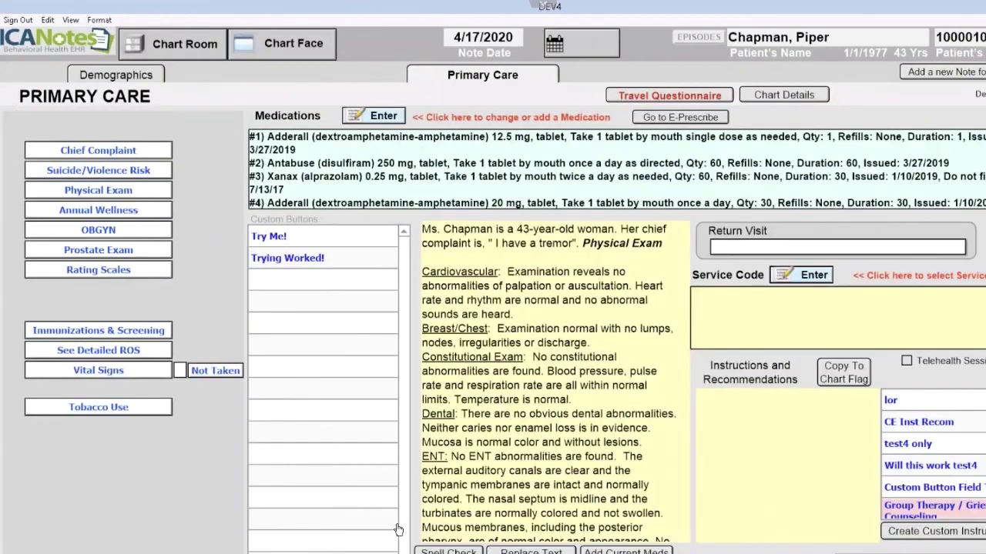
Insert the recorded Immunizations & Screening information into the Primary Care note
{"action": "left_click", "coordinate": [148, 331]}
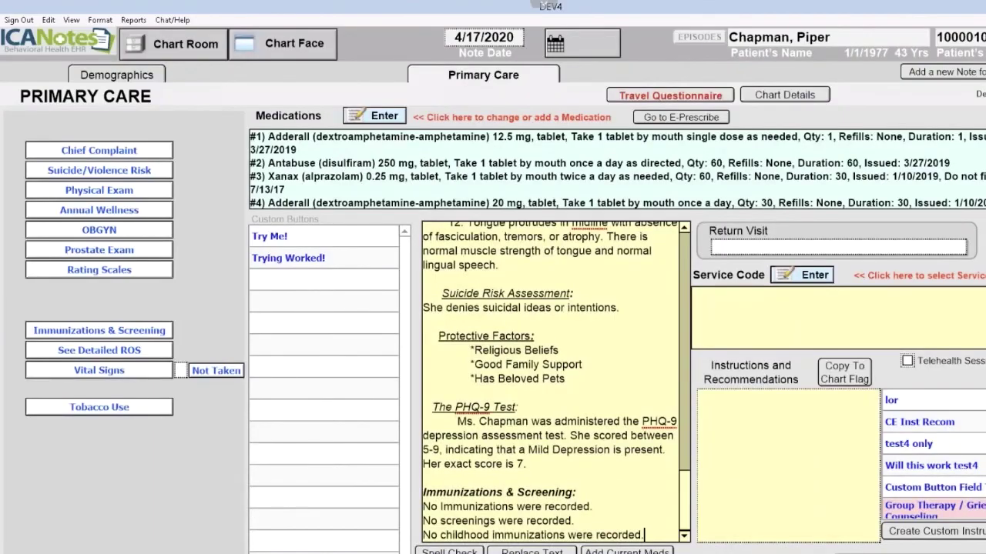
{"action": "scroll", "coordinate": [493, 309], "scroll_direction": "down", "scroll_amount": 3}
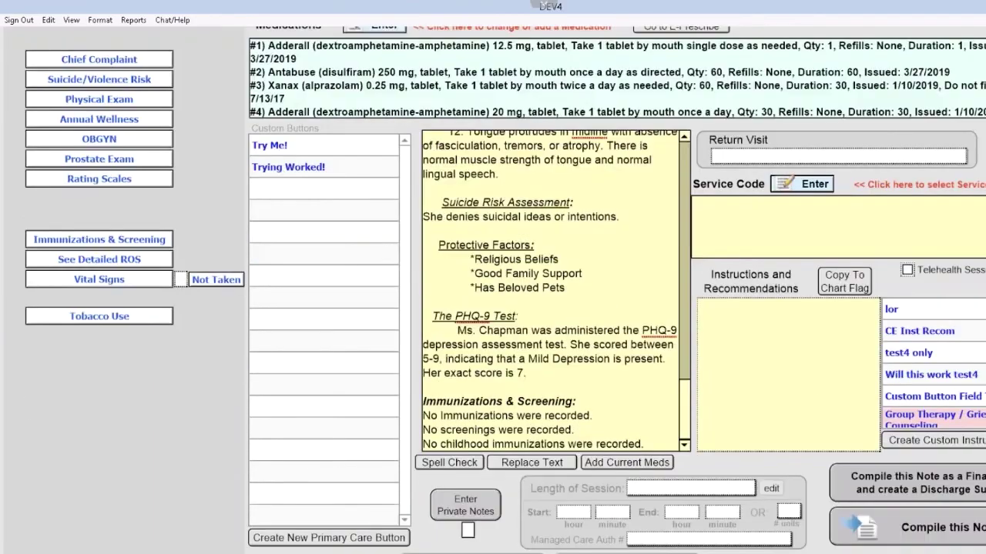
Insert the all-normal female detailed review of systems and add "Fine Tremor in the right hand, mild." to its Neurological section
{"action": "left_click", "coordinate": [82, 262]}
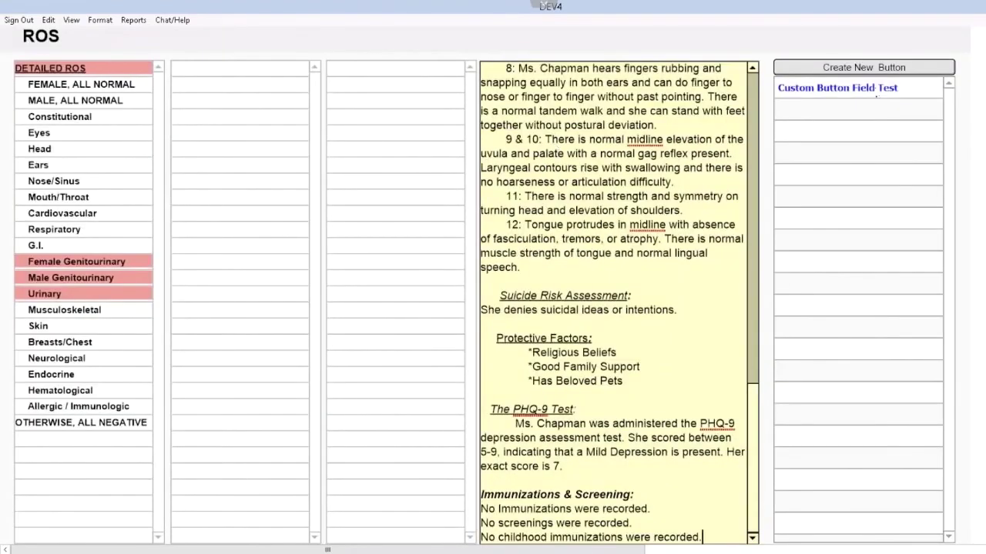
{"action": "left_click", "coordinate": [74, 85]}
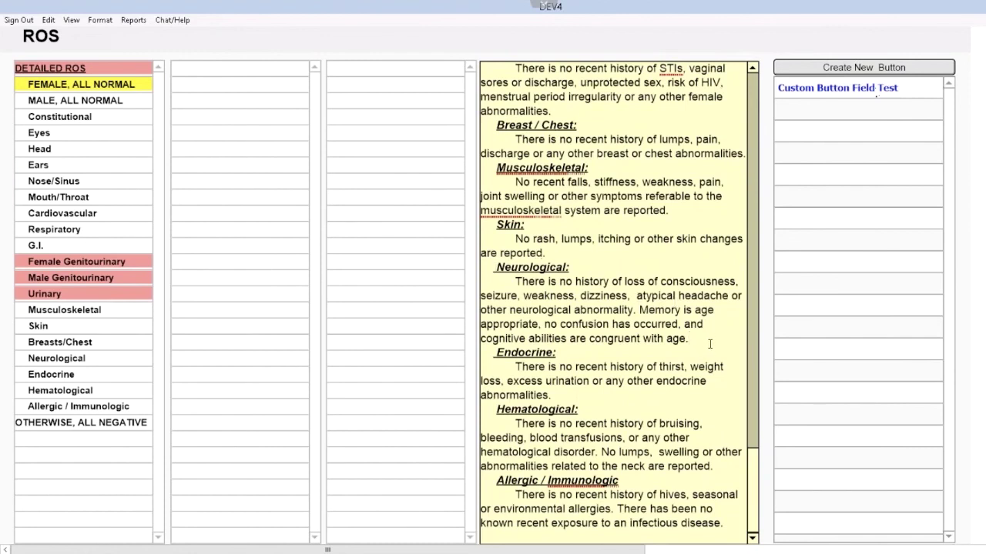
{"action": "type", "text": "Fine Tremor in the right hand"}
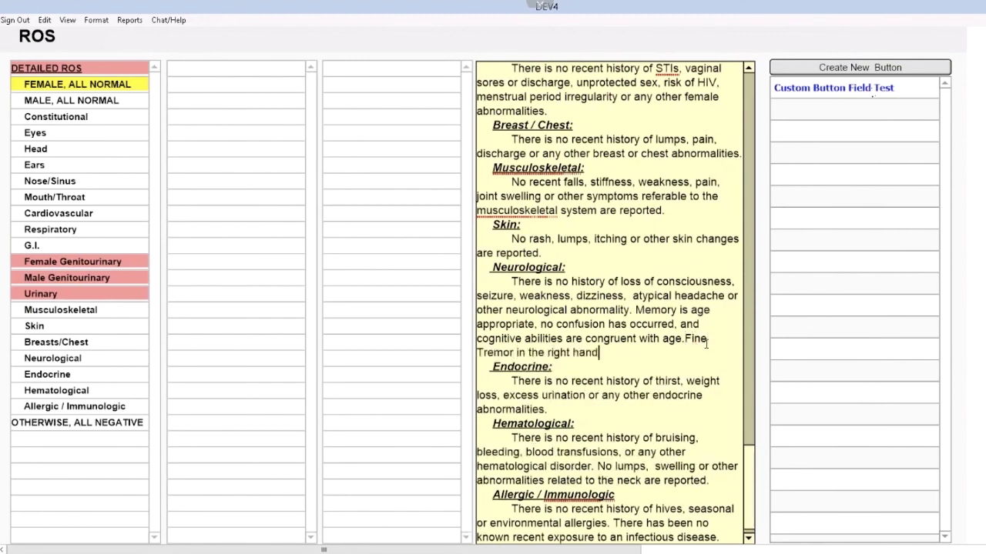
{"action": "type", "text": ", mild."}
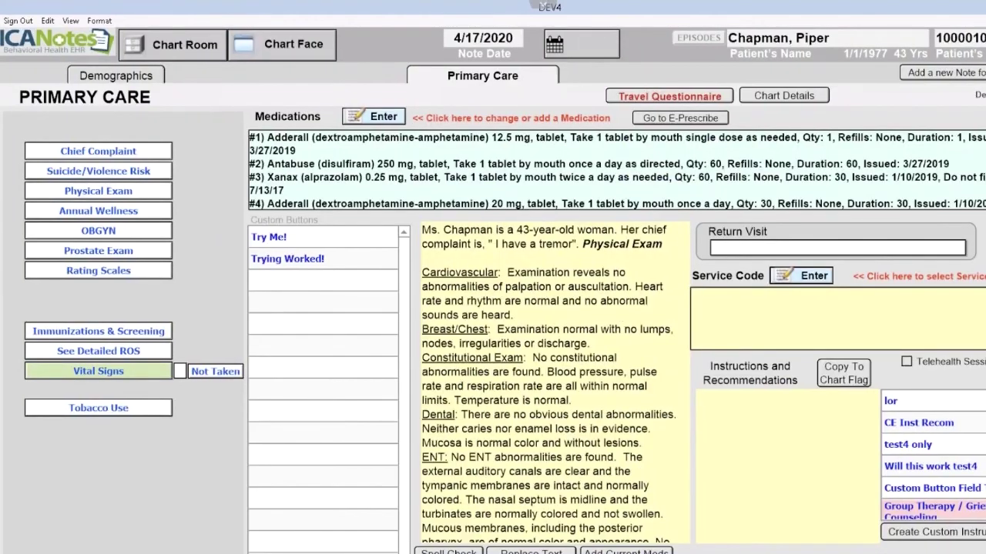
Set the patient's weight to 167 lbs in the vital signs and insert the vitals into the note
{"action": "left_click", "coordinate": [99, 371]}
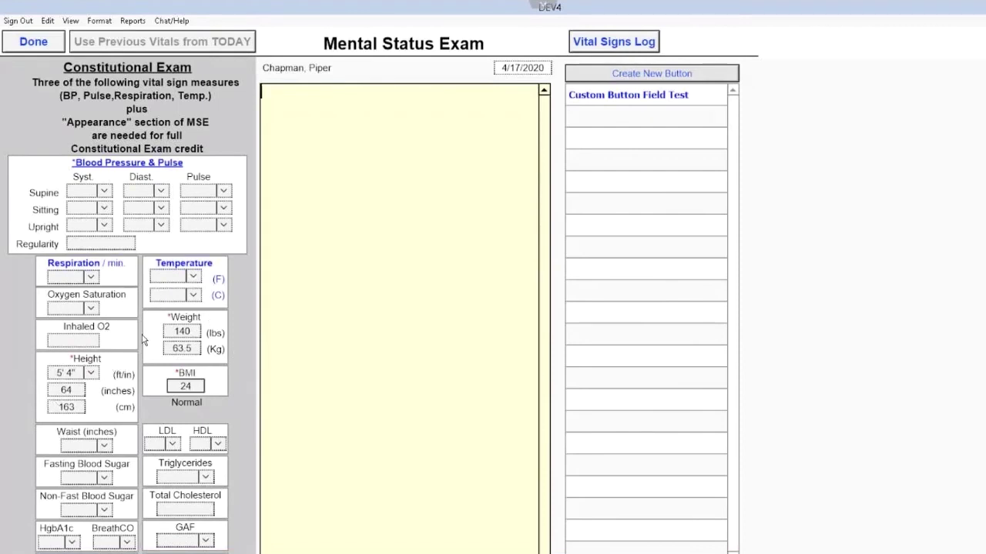
{"action": "left_click", "coordinate": [195, 331]}
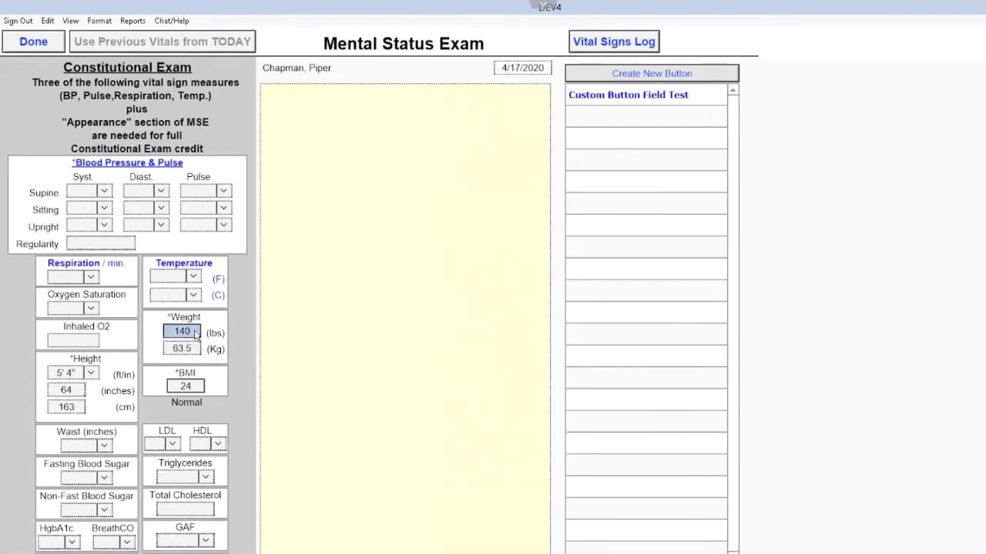
{"action": "key", "text": "BackSpace"}
{"action": "type", "text": "167"}
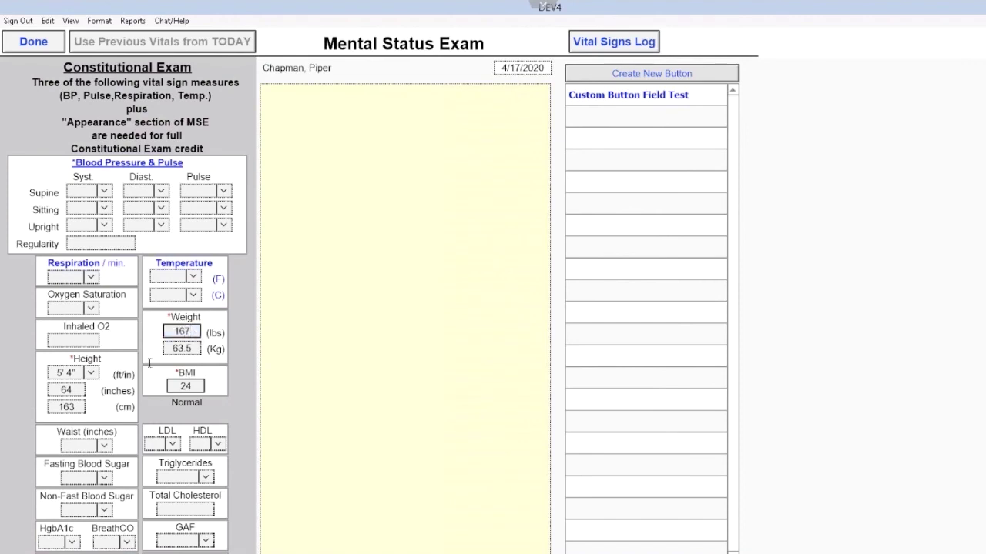
{"action": "left_click", "coordinate": [219, 401]}
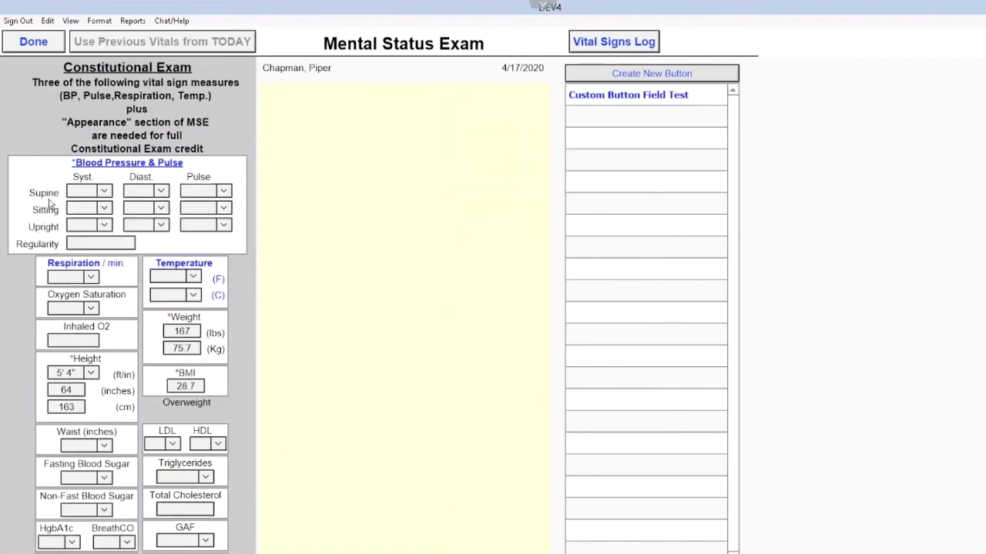
{"action": "left_click", "coordinate": [32, 44]}
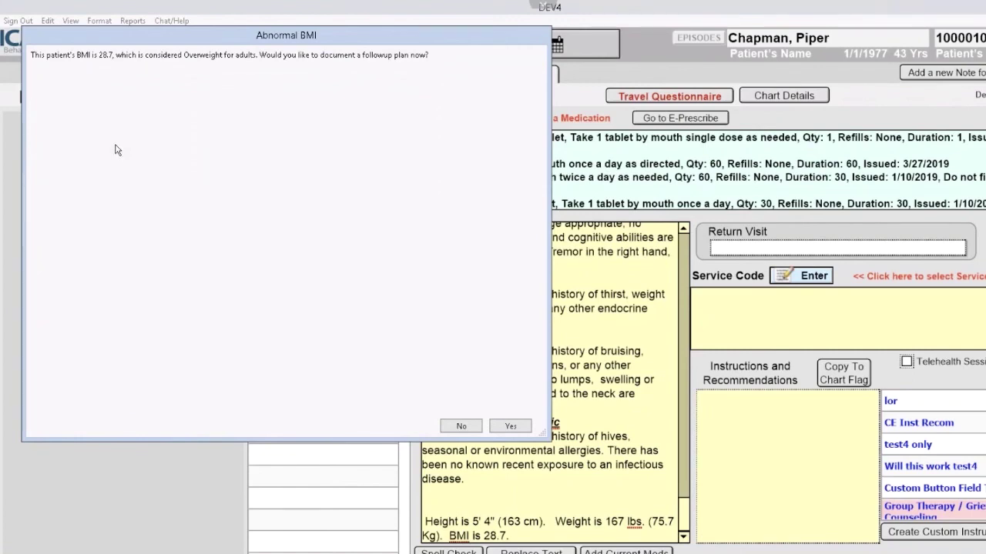
Document an abnormal BMI follow-up plan with a dietitian referral and addressing barriers to change, and return to the note
{"action": "left_click", "coordinate": [509, 427]}
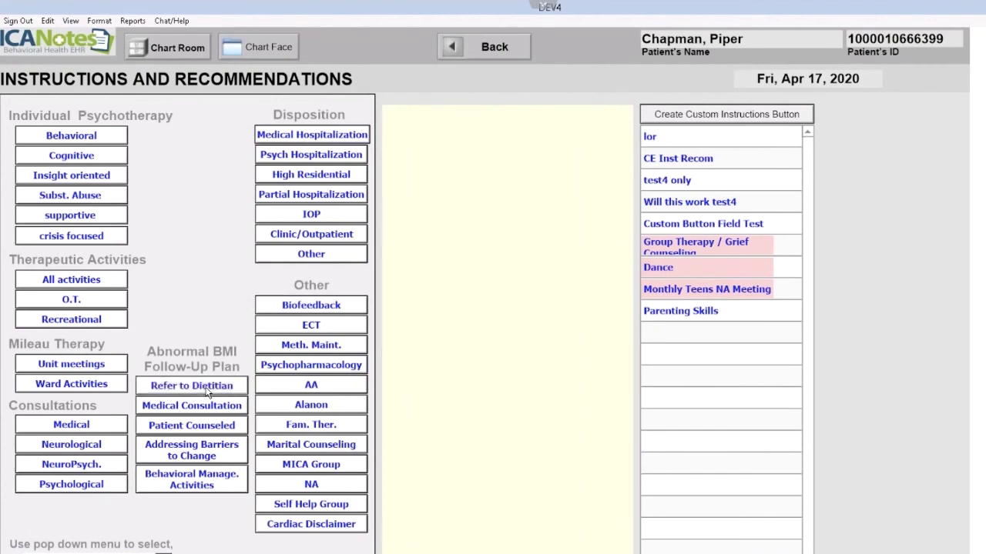
{"action": "left_click", "coordinate": [206, 394]}
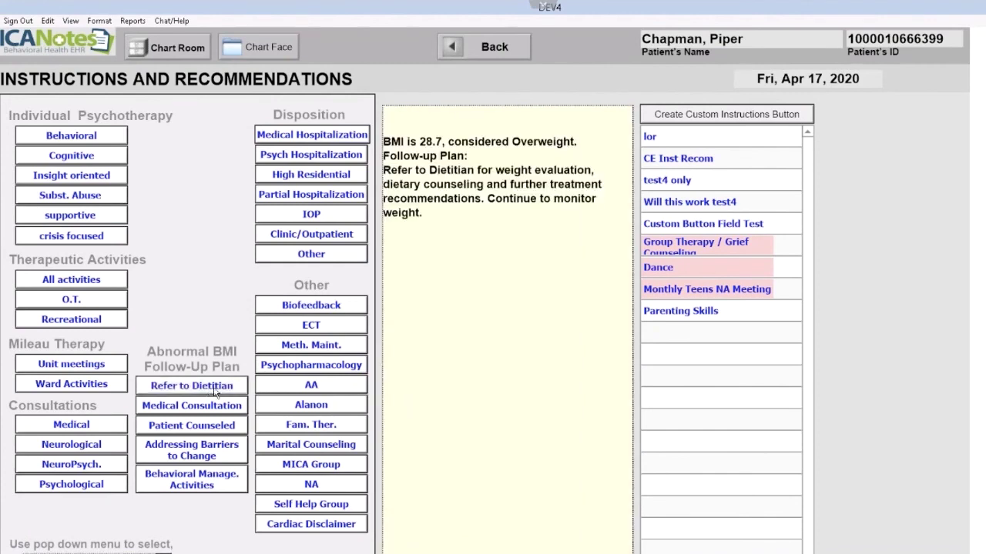
{"action": "left_click", "coordinate": [235, 456]}
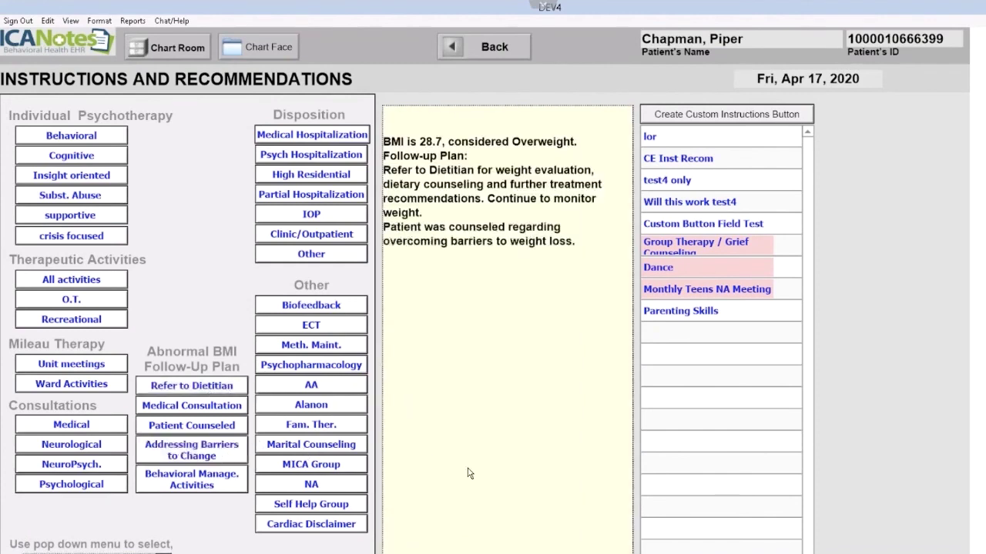
{"action": "left_click", "coordinate": [495, 48]}
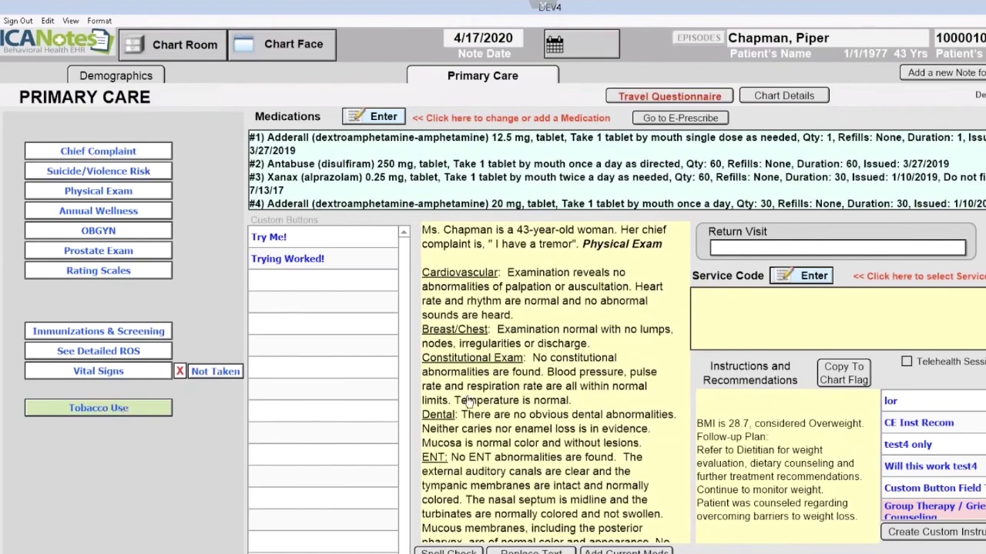
Add E&M service code 90792 Psychiatric Diagnostic Interview to the note with a charge of 205.00
{"action": "scroll", "coordinate": [469, 403], "scroll_direction": "down", "scroll_amount": 3}
{"action": "scroll", "coordinate": [493, 308], "scroll_direction": "down", "scroll_amount": 4}
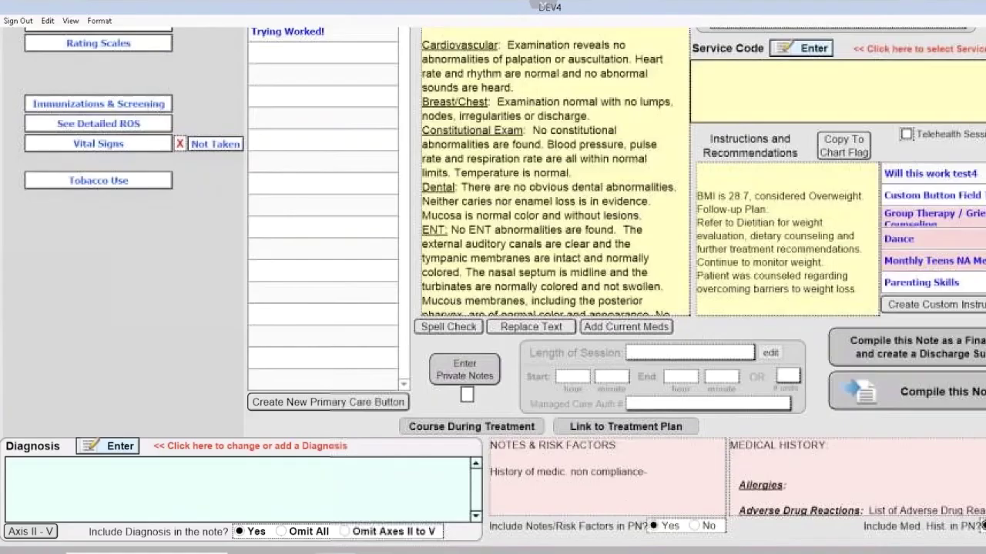
{"action": "left_click", "coordinate": [806, 51]}
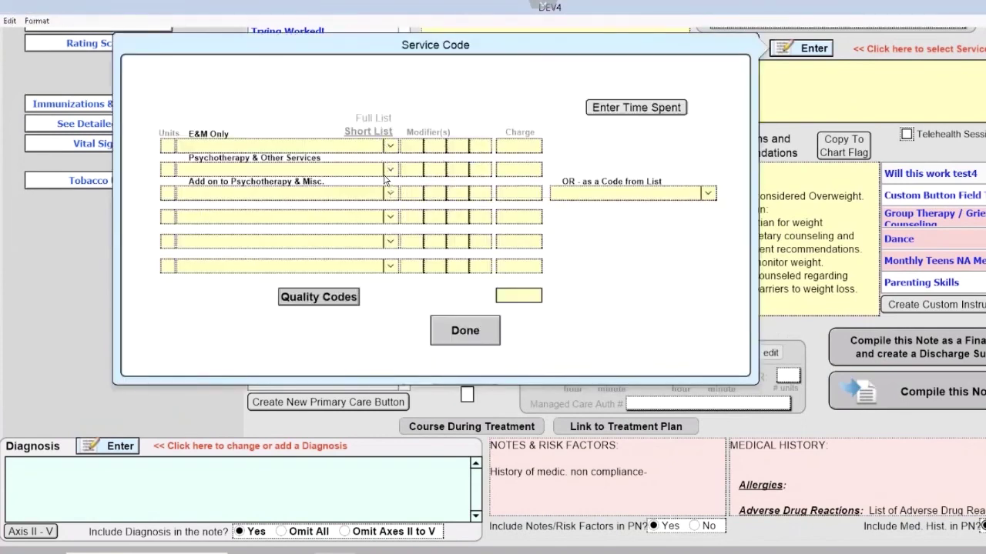
{"action": "left_click", "coordinate": [390, 147]}
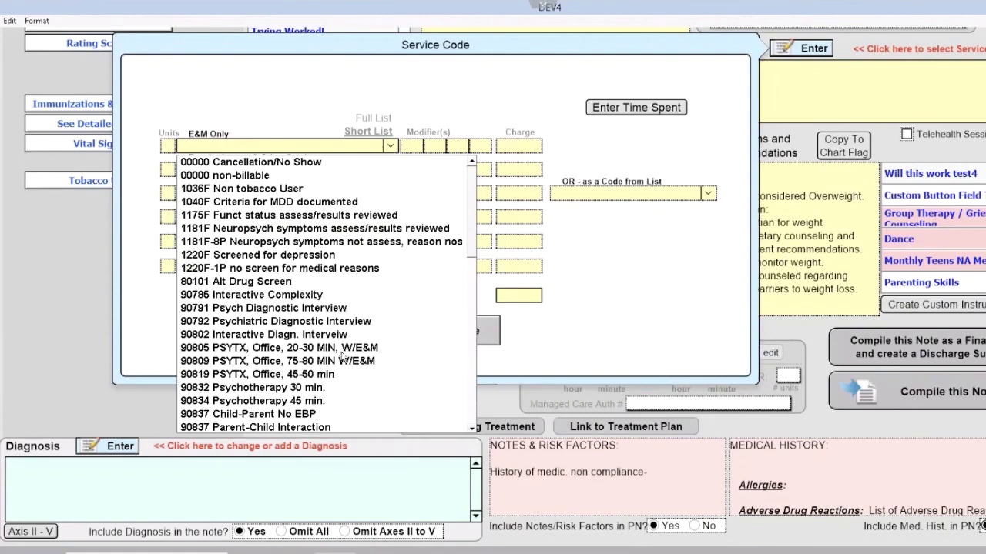
{"action": "scroll", "coordinate": [341, 371], "scroll_direction": "down", "scroll_amount": 5}
{"action": "scroll", "coordinate": [345, 368], "scroll_direction": "down", "scroll_amount": 8}
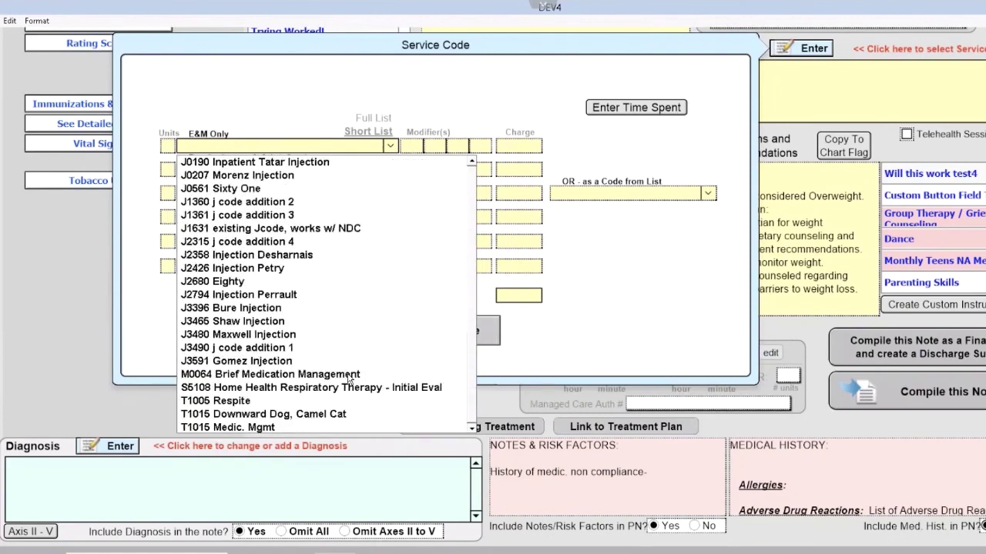
{"action": "scroll", "coordinate": [348, 375], "scroll_direction": "up", "scroll_amount": 13}
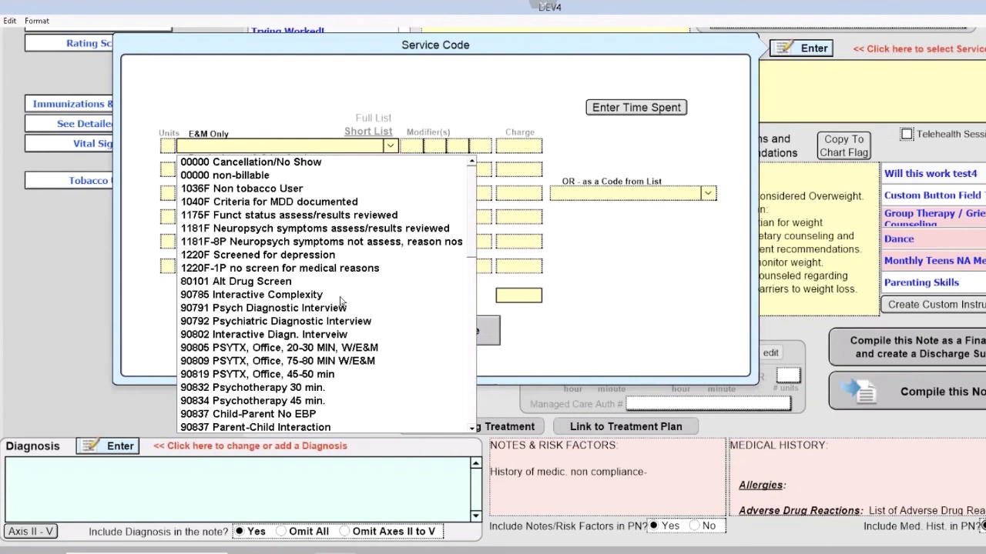
{"action": "left_click", "coordinate": [291, 324]}
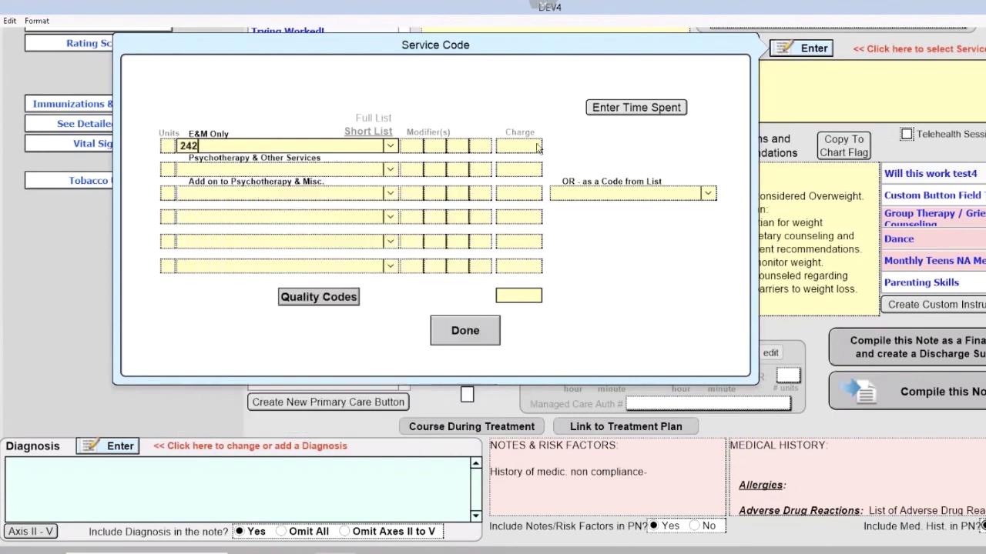
{"action": "left_click", "coordinate": [524, 144]}
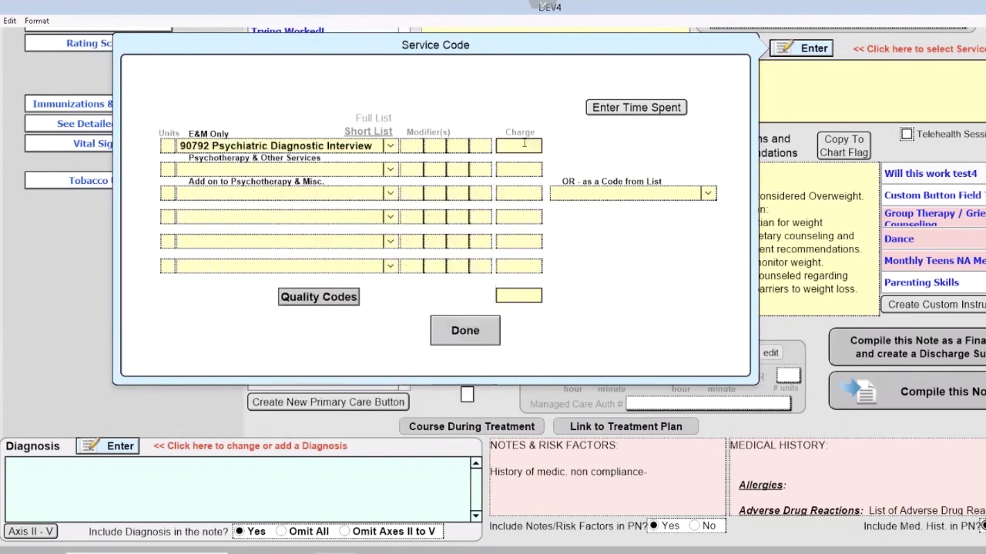
{"action": "type", "text": "205.00"}
{"action": "left_click", "coordinate": [487, 332]}
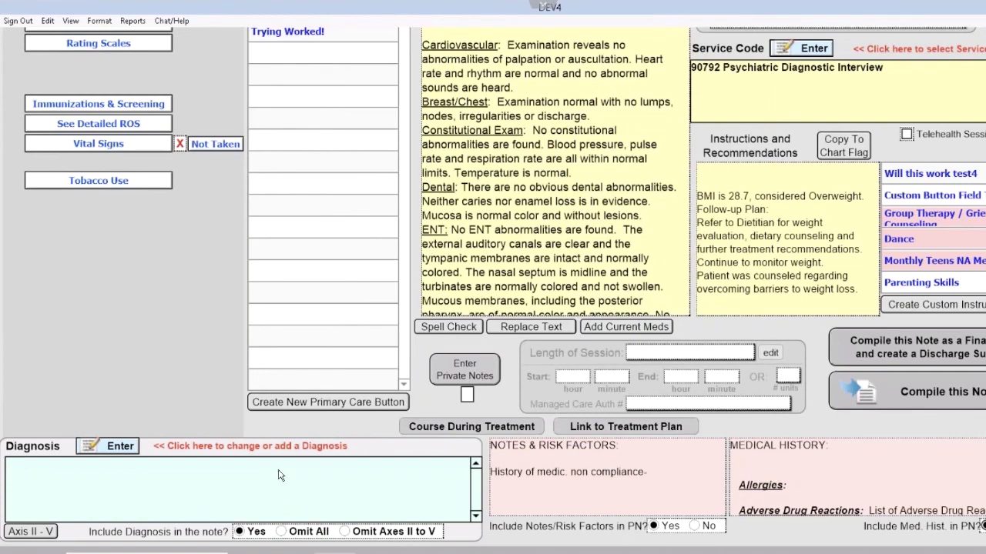
Add the diagnosis Arachnophobia, F40.210, from the ICD10 short list
{"action": "left_click", "coordinate": [110, 447]}
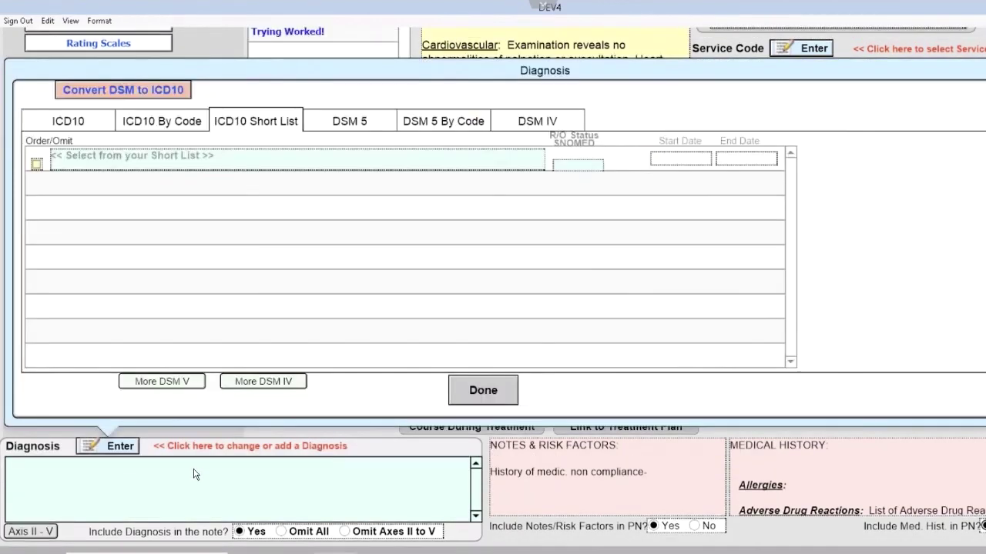
{"action": "left_click", "coordinate": [282, 163]}
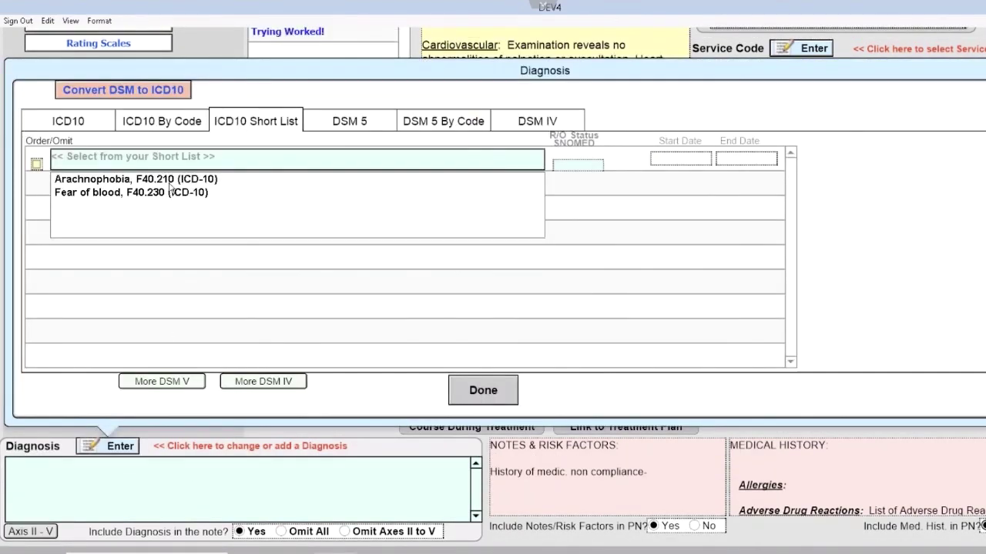
{"action": "left_click", "coordinate": [301, 180]}
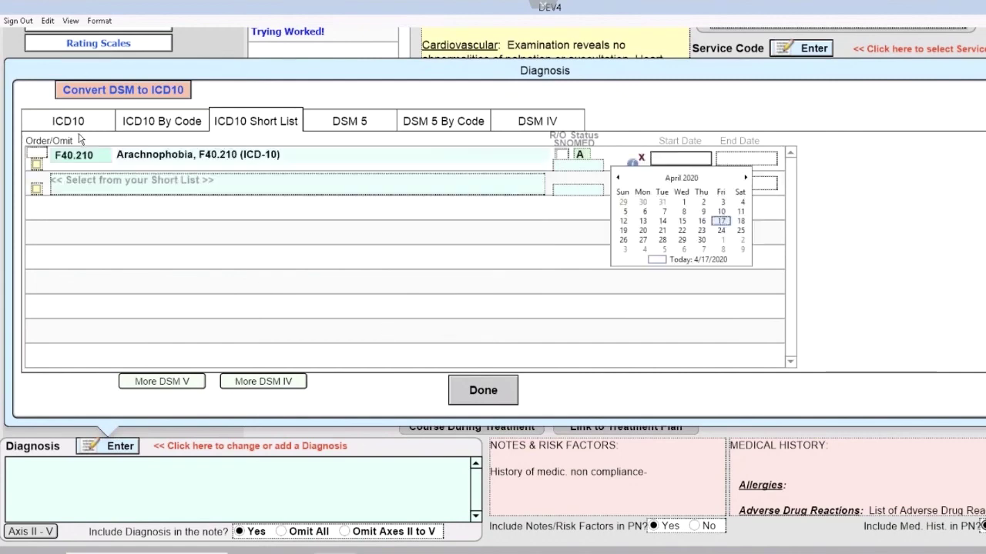
Add the ICD10 diagnosis Tremor, unspecified, R25.1, from the nervous and musculoskeletal symptoms and signs category
{"action": "left_click", "coordinate": [81, 128]}
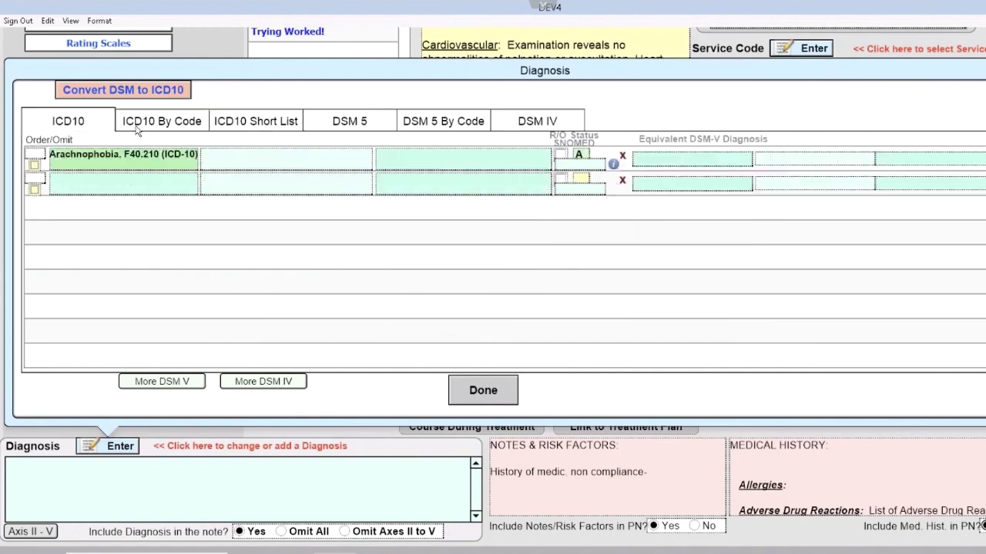
{"action": "left_click", "coordinate": [162, 191]}
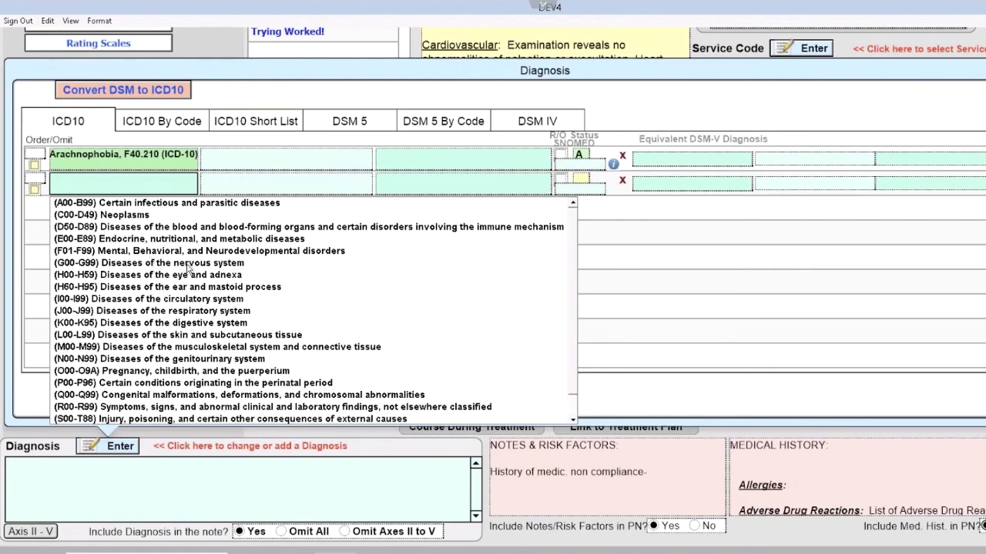
{"action": "left_click", "coordinate": [185, 263]}
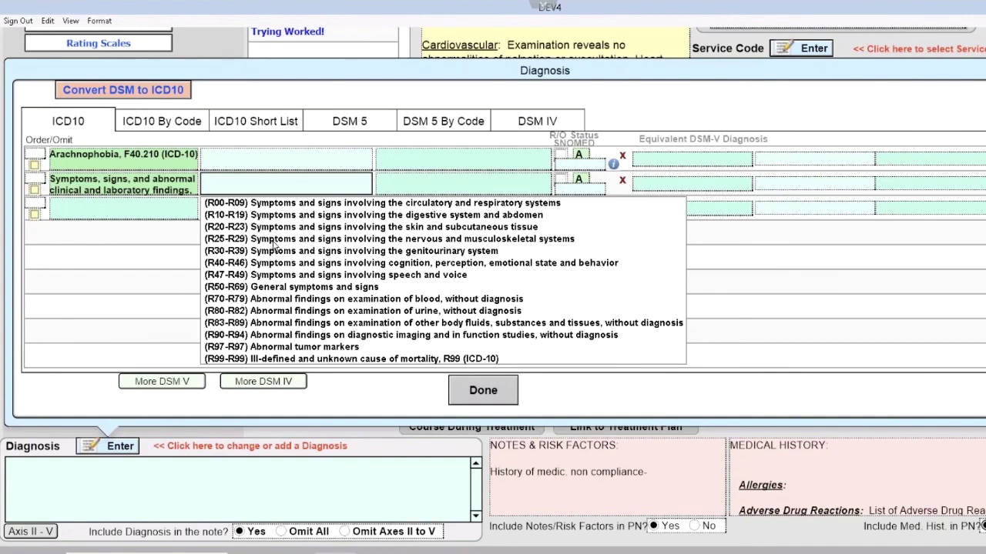
{"action": "left_click", "coordinate": [272, 241]}
{"action": "left_click", "coordinate": [275, 242]}
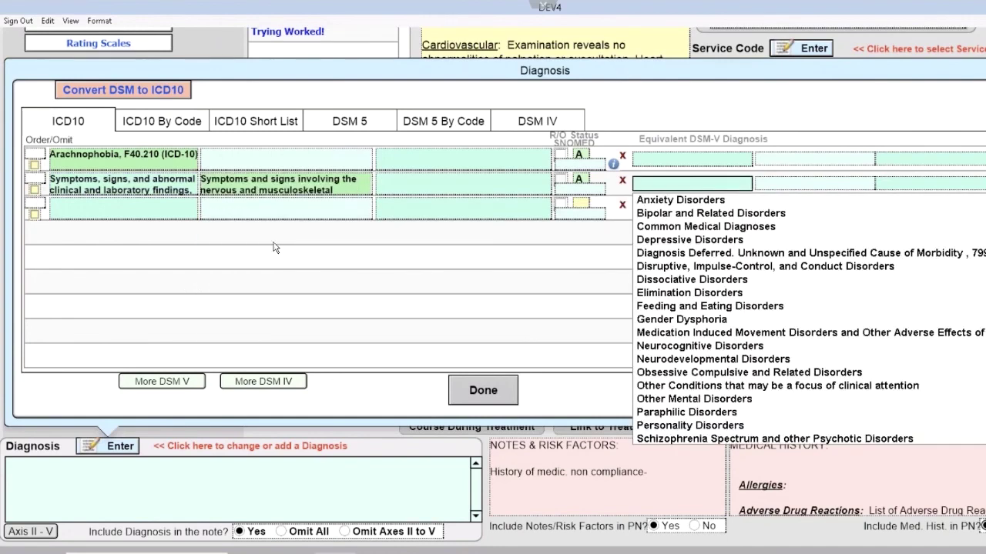
{"action": "left_click", "coordinate": [443, 189]}
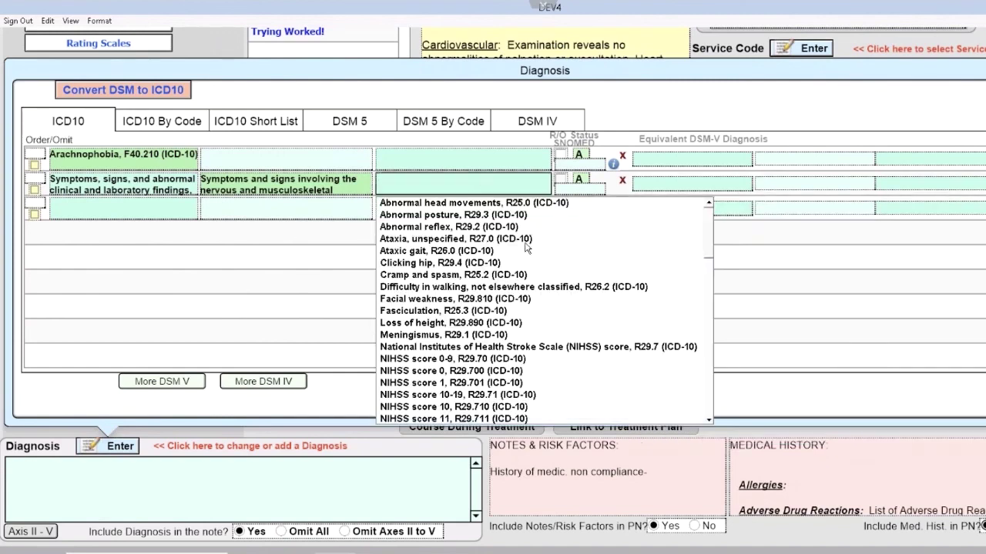
{"action": "scroll", "coordinate": [540, 308], "scroll_direction": "down", "scroll_amount": 10}
{"action": "left_click", "coordinate": [459, 346]}
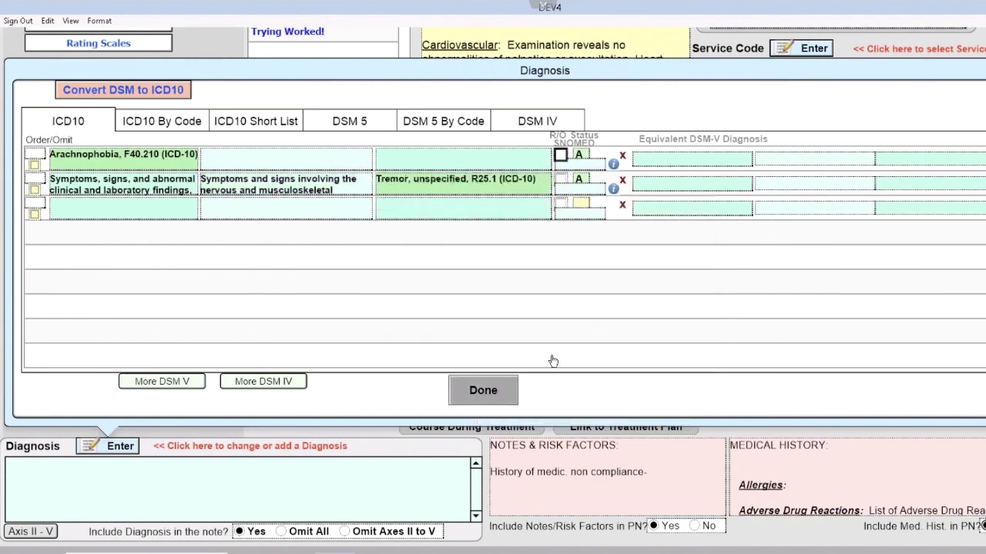
Add the diagnosis with ICD10 code F33.1 by code and save the diagnosis list to the note
{"action": "left_click", "coordinate": [143, 126]}
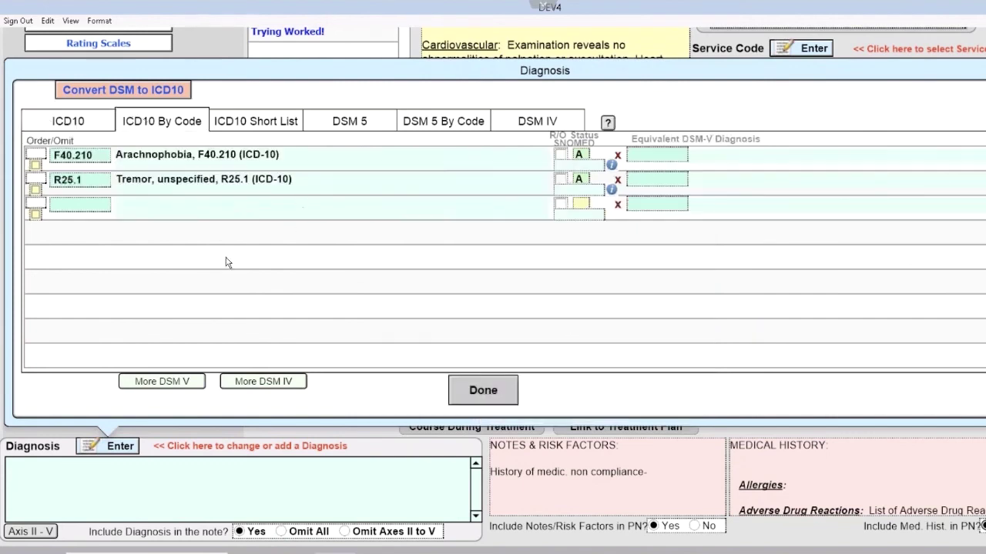
{"action": "left_click", "coordinate": [75, 210]}
{"action": "type", "text": "F33.1"}
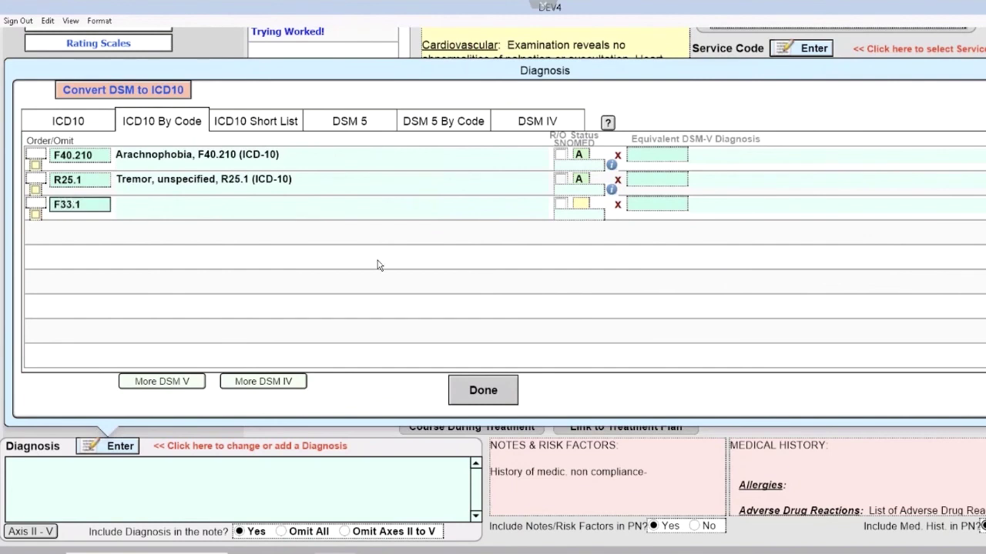
{"action": "key", "text": "Tab"}
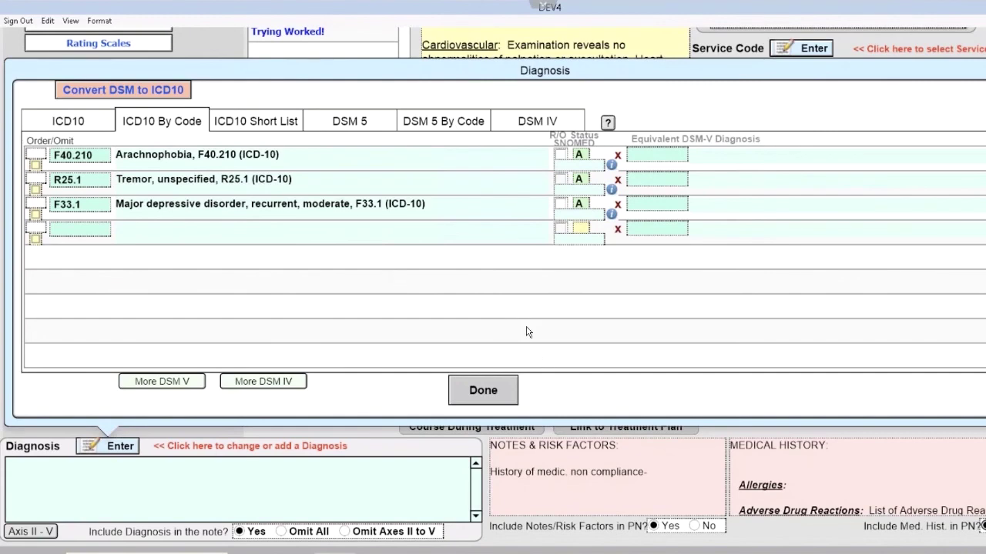
{"action": "left_click", "coordinate": [503, 400]}
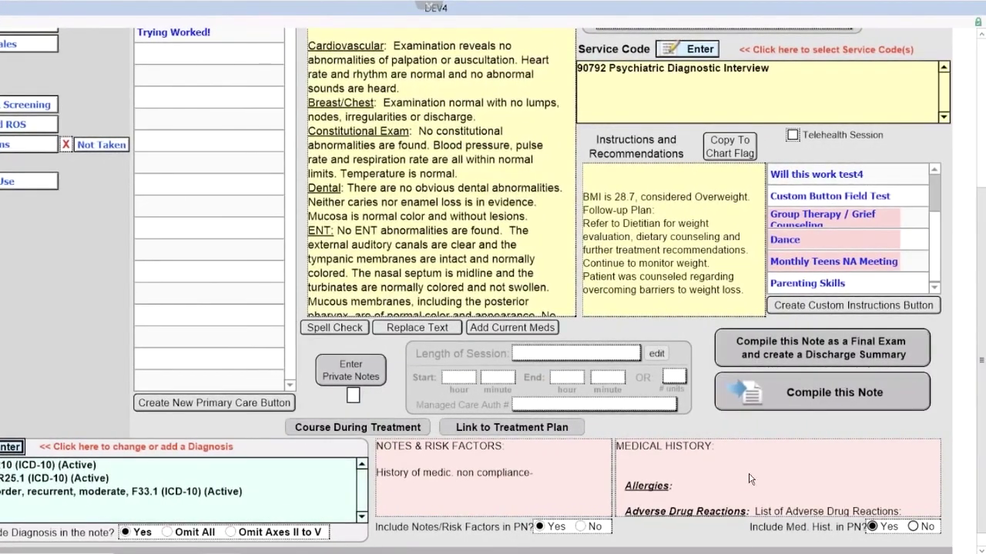
Mark the Primary Care note as a telehealth session
{"action": "left_click", "coordinate": [793, 136]}
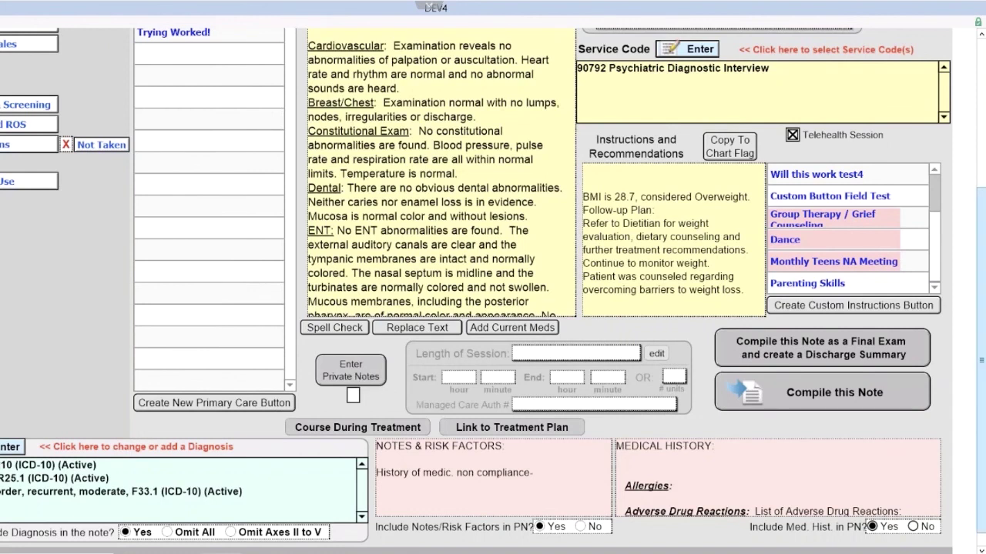
Compile the Primary Care note into a finished note
{"action": "scroll", "coordinate": [493, 290], "scroll_direction": "down", "scroll_amount": 1}
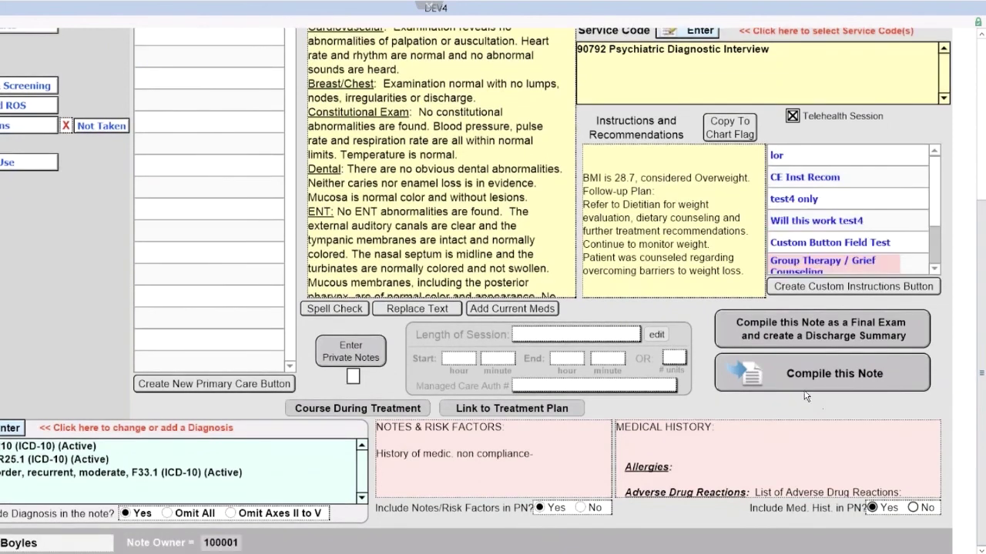
{"action": "left_click", "coordinate": [776, 389]}
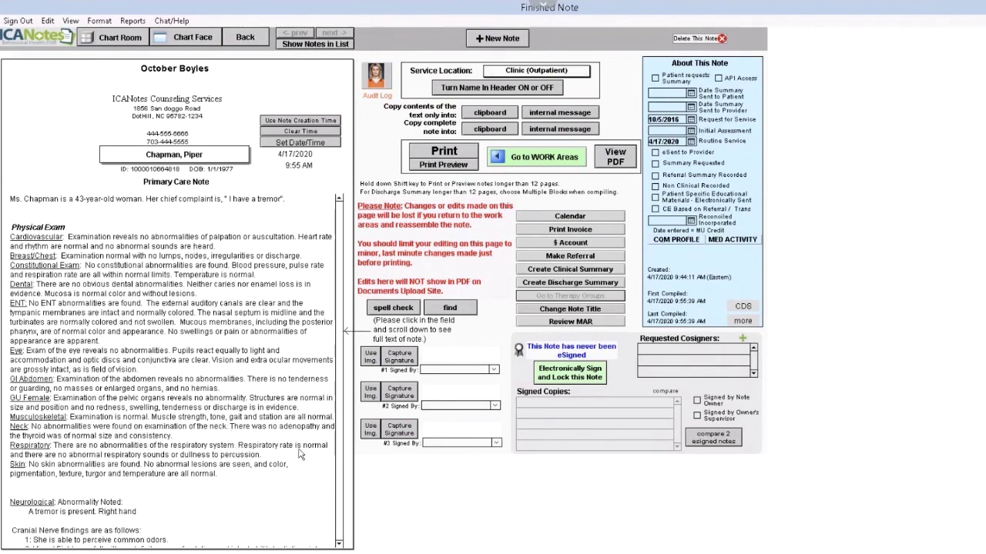
Review the compiled note's full text, from the physical exam through ROS, vitals, diagnoses, BMI follow-up plan and medications
{"action": "left_click", "coordinate": [342, 408]}
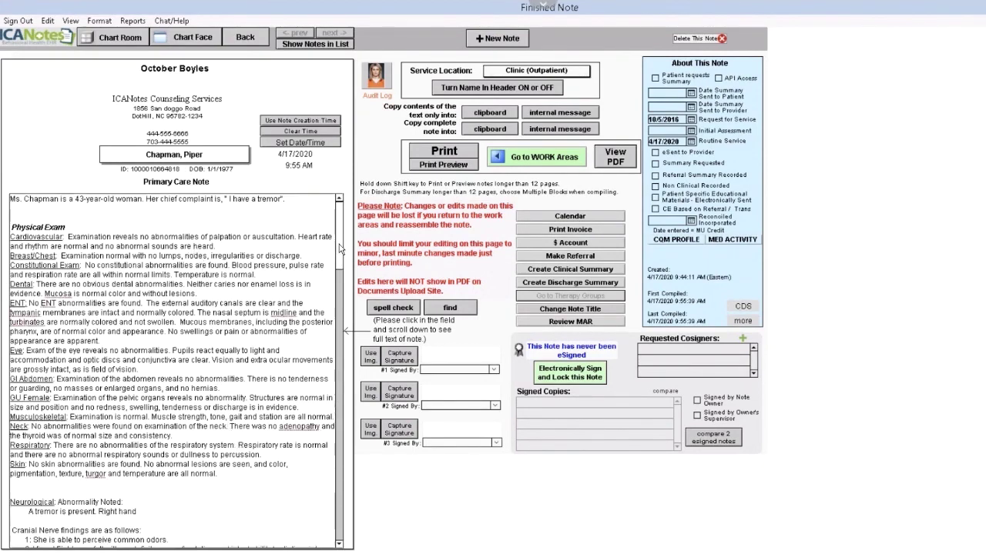
{"action": "scroll", "coordinate": [341, 254], "scroll_direction": "down", "scroll_amount": 5}
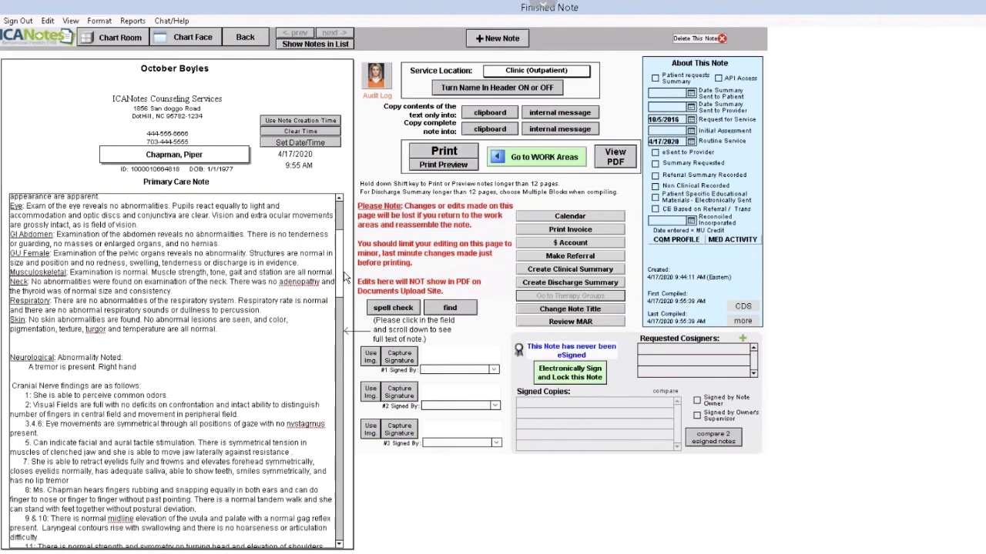
{"action": "scroll", "coordinate": [344, 277], "scroll_direction": "down", "scroll_amount": 5}
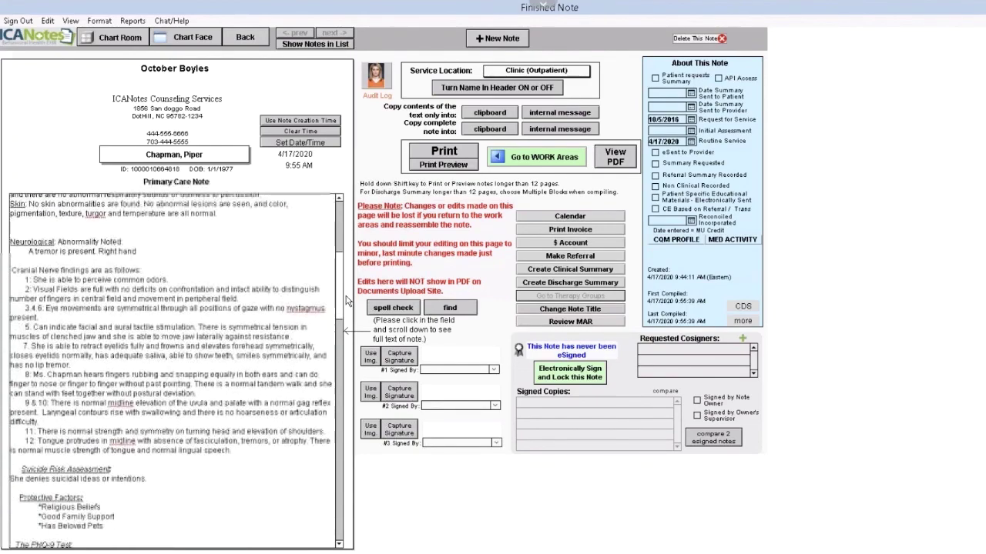
{"action": "scroll", "coordinate": [346, 310], "scroll_direction": "down", "scroll_amount": 4}
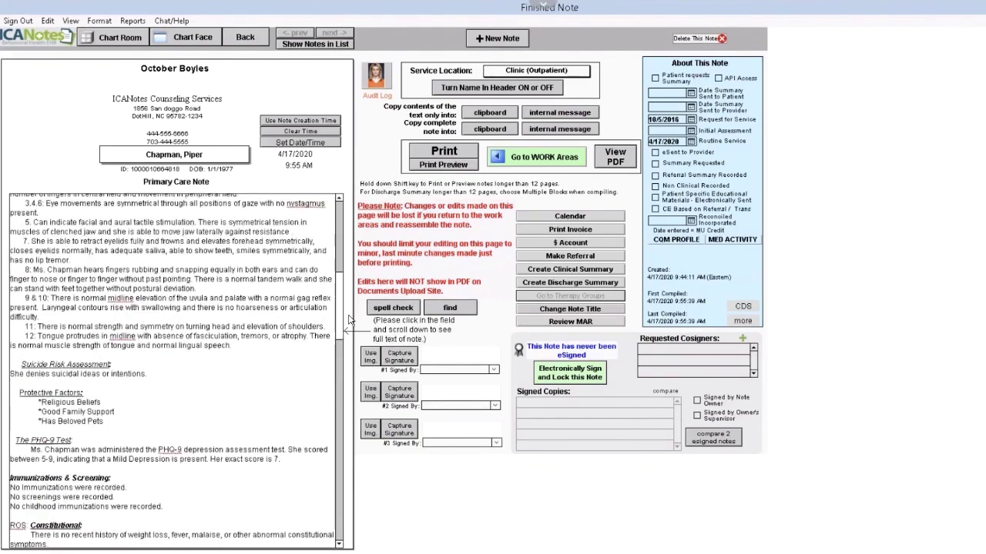
{"action": "scroll", "coordinate": [351, 325], "scroll_direction": "down", "scroll_amount": 3}
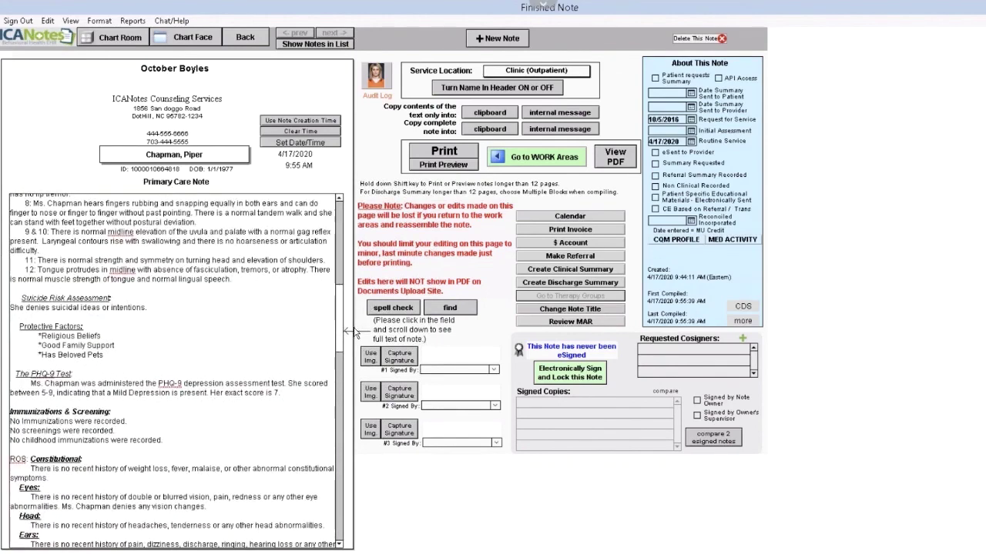
{"action": "scroll", "coordinate": [355, 342], "scroll_direction": "down", "scroll_amount": 2}
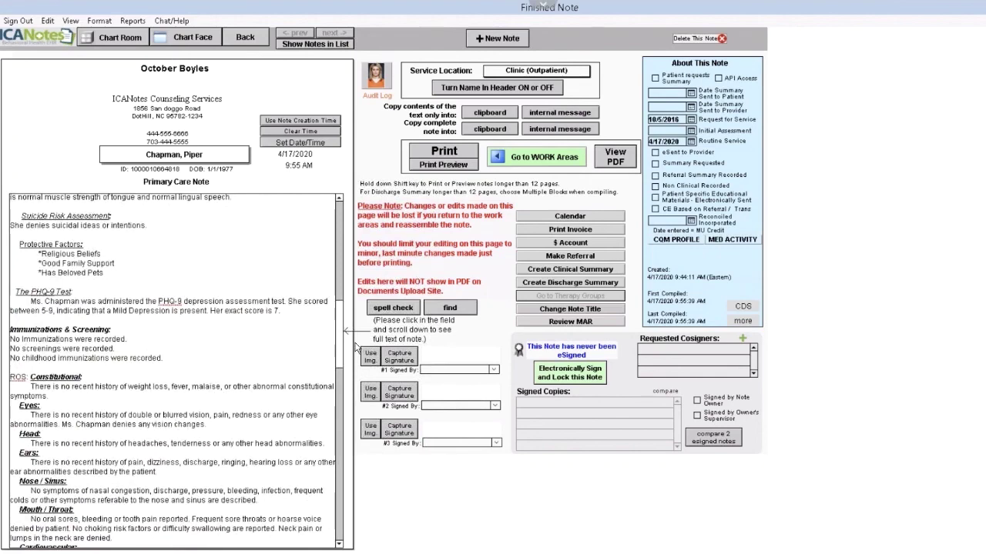
{"action": "scroll", "coordinate": [357, 353], "scroll_direction": "down", "scroll_amount": 5}
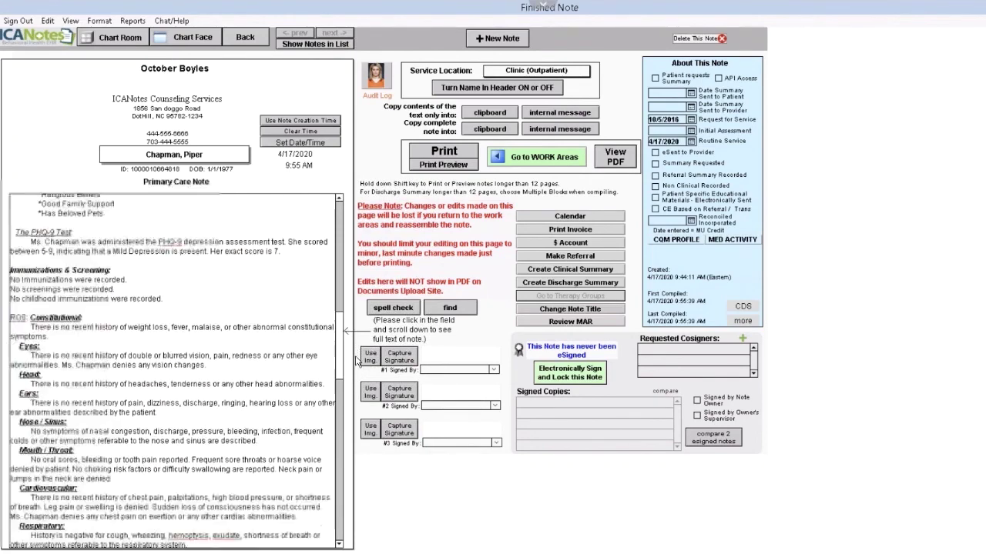
{"action": "scroll", "coordinate": [358, 379], "scroll_direction": "down", "scroll_amount": 10}
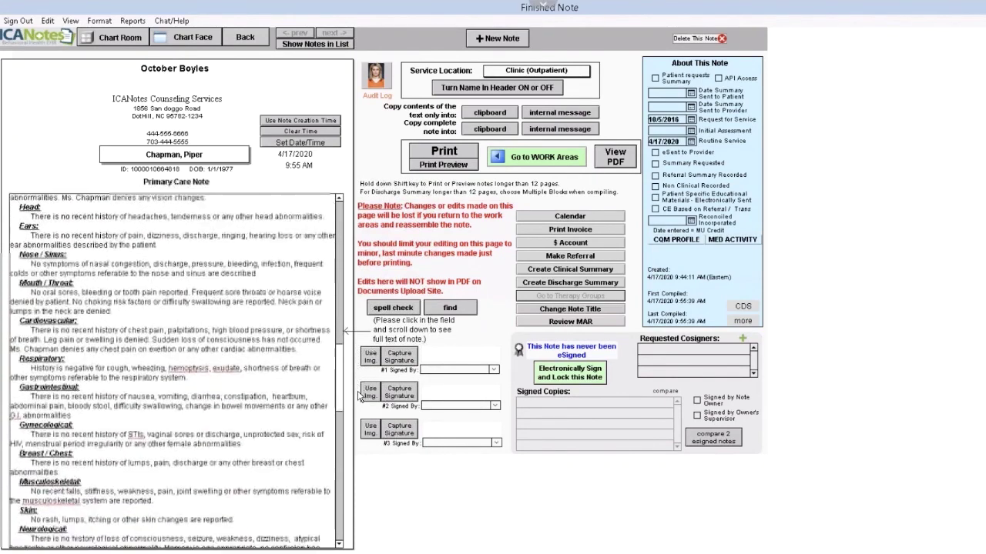
{"action": "scroll", "coordinate": [365, 435], "scroll_direction": "down", "scroll_amount": 3}
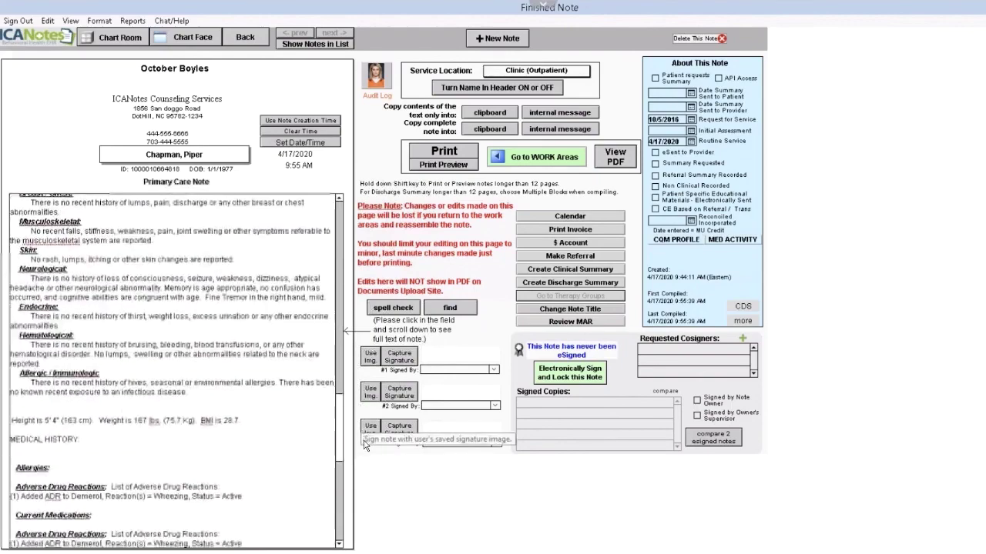
{"action": "scroll", "coordinate": [366, 457], "scroll_direction": "down", "scroll_amount": 4}
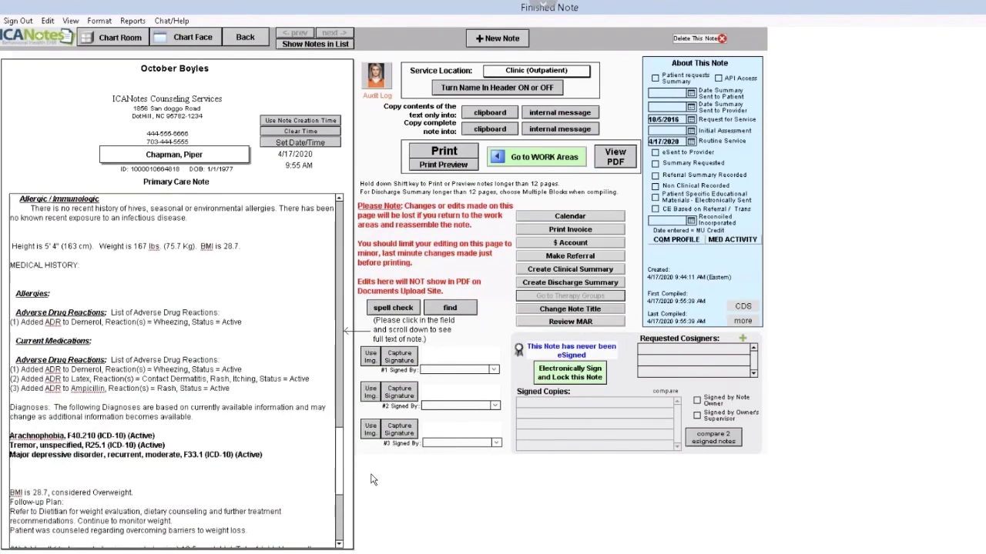
{"action": "scroll", "coordinate": [371, 478], "scroll_direction": "down", "scroll_amount": 1}
{"action": "scroll", "coordinate": [373, 485], "scroll_direction": "down", "scroll_amount": 2}
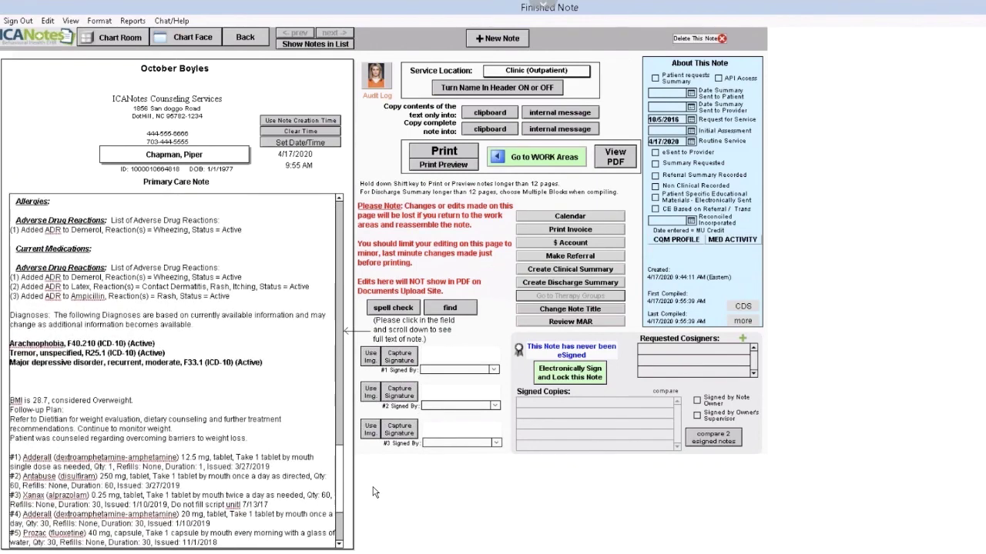
{"action": "scroll", "coordinate": [374, 493], "scroll_direction": "down", "scroll_amount": 1}
{"action": "scroll", "coordinate": [375, 501], "scroll_direction": "down", "scroll_amount": 4}
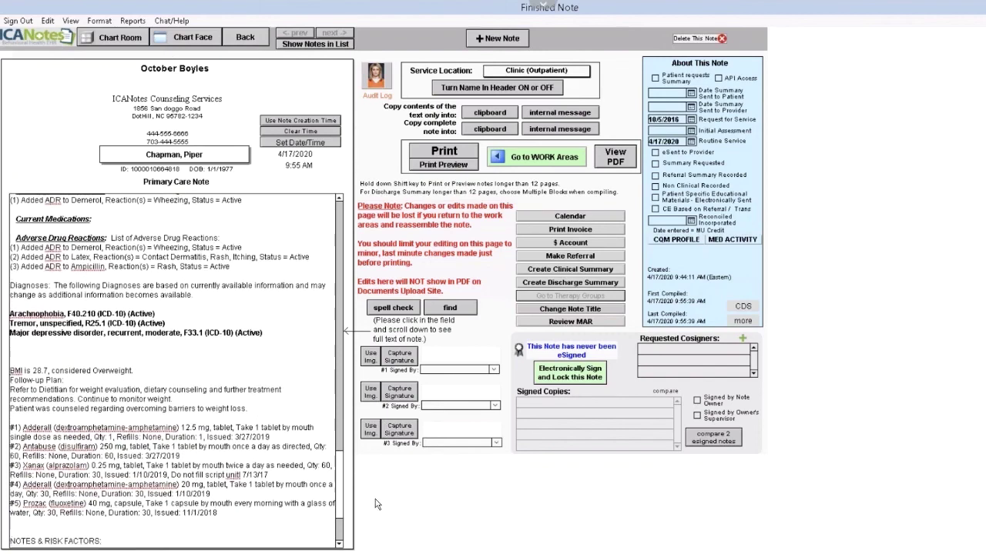
{"action": "scroll", "coordinate": [377, 519], "scroll_direction": "down", "scroll_amount": 1}
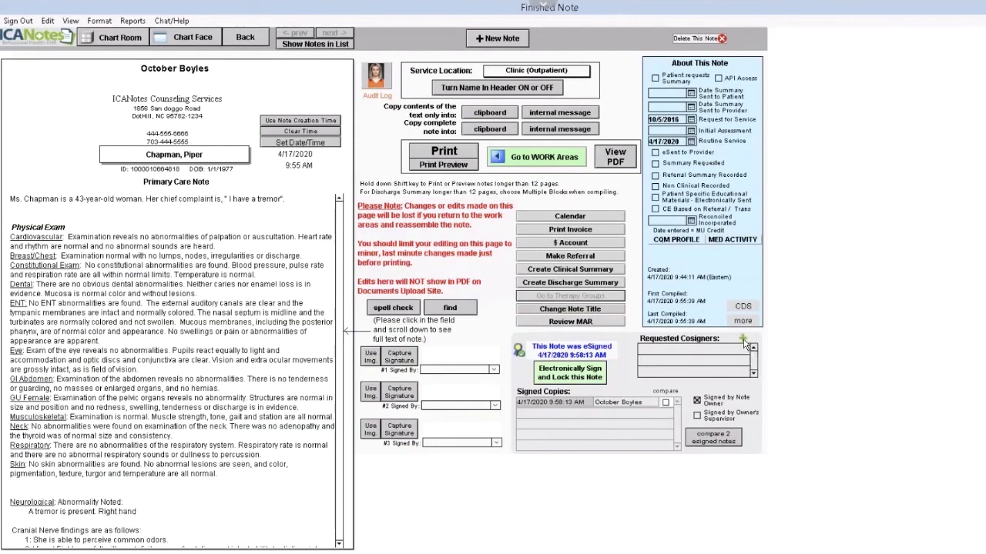
Add a clinician from the clinician list as a requested cosigner of the signed note
{"action": "left_click", "coordinate": [743, 339]}
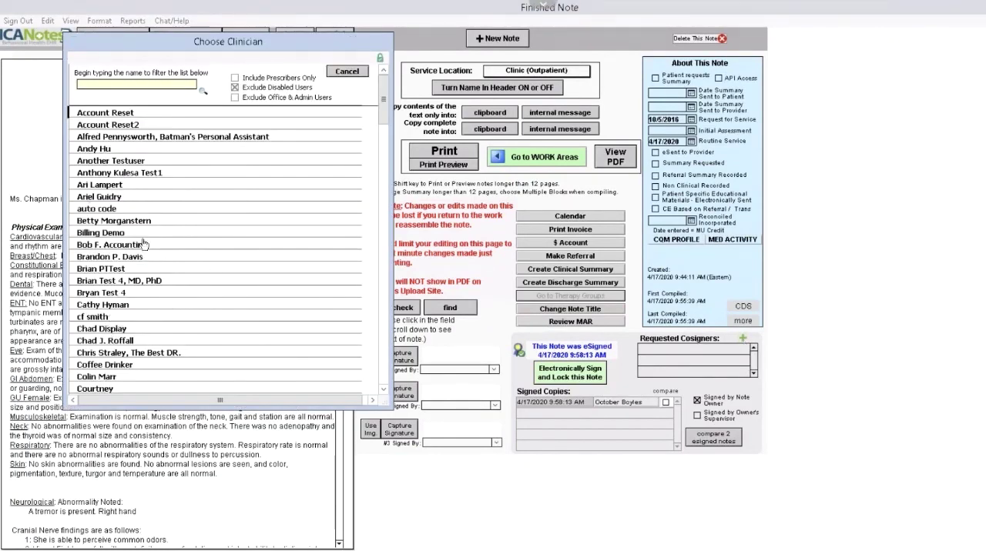
{"action": "scroll", "coordinate": [144, 244], "scroll_direction": "down", "scroll_amount": 8}
{"action": "scroll", "coordinate": [216, 251], "scroll_direction": "down", "scroll_amount": 10}
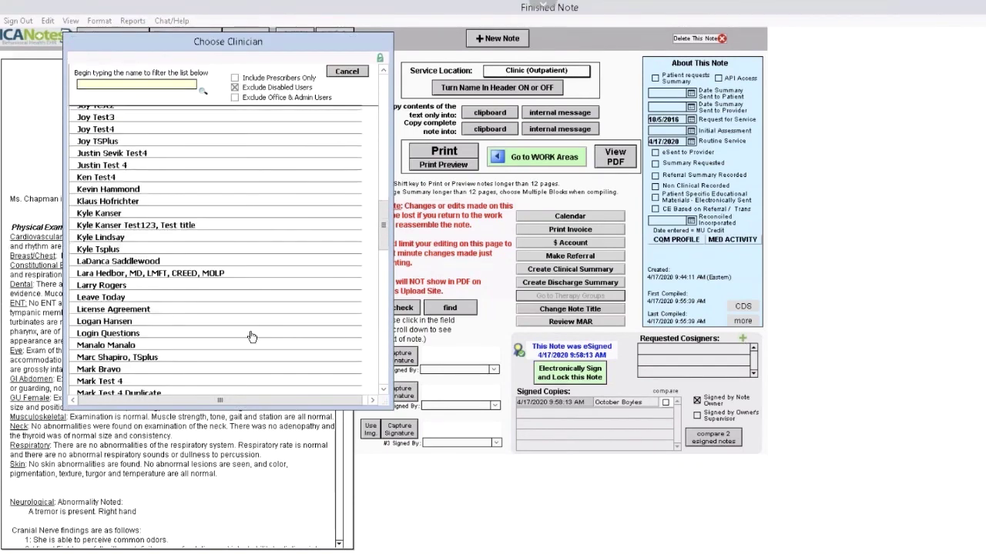
{"action": "double_click", "coordinate": [121, 321]}
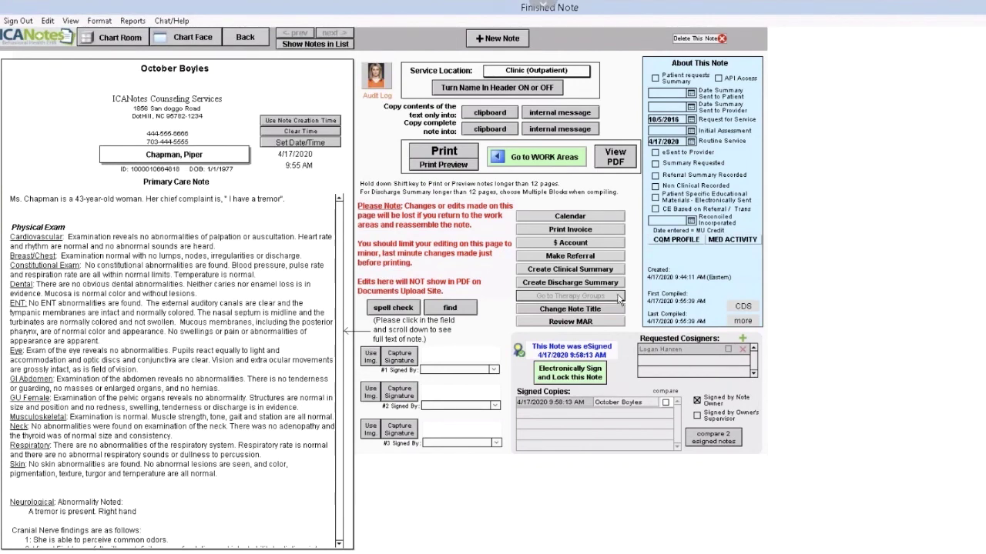
Create a new referral from the note and add the patient's diagnoses and medications to the reason for referral
{"action": "left_click", "coordinate": [570, 258]}
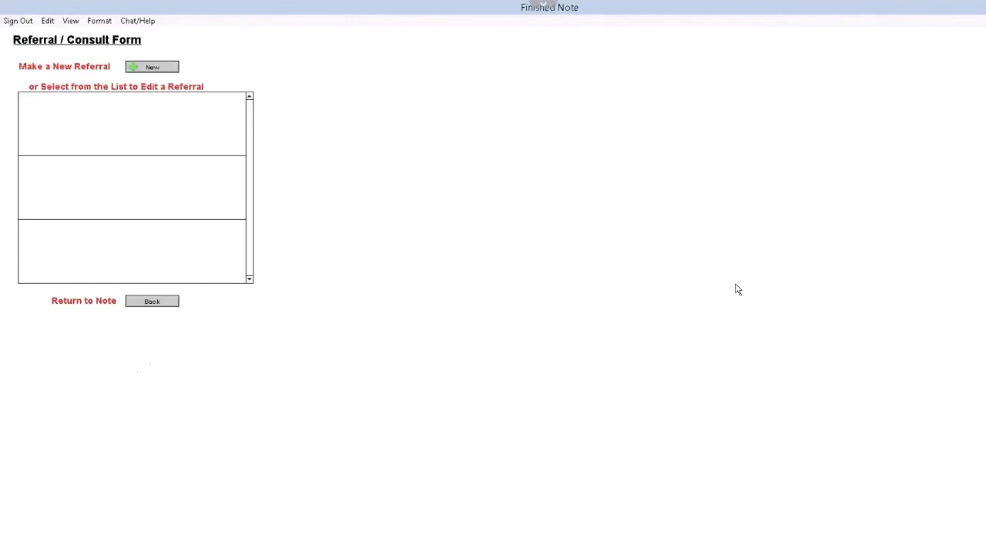
{"action": "left_click", "coordinate": [152, 67]}
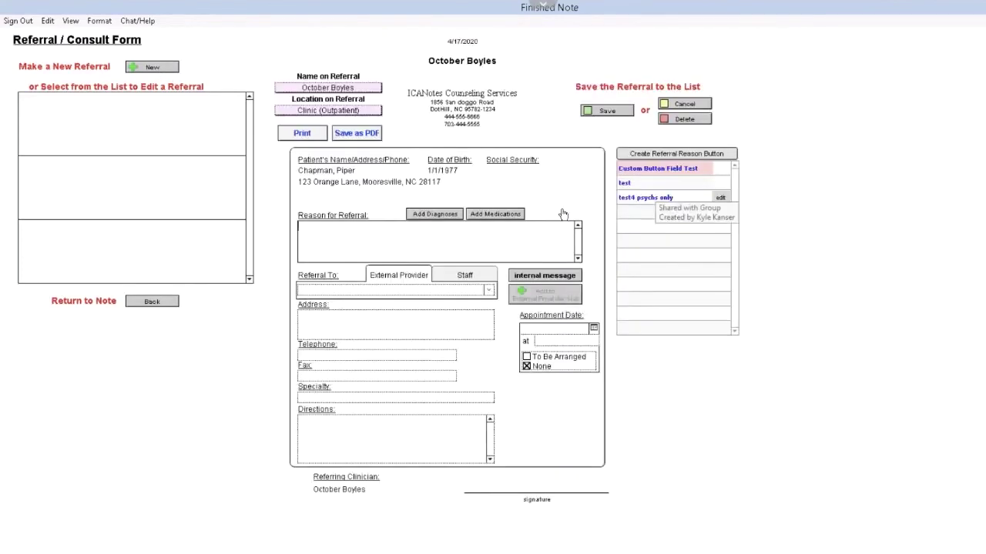
{"action": "left_click", "coordinate": [435, 215]}
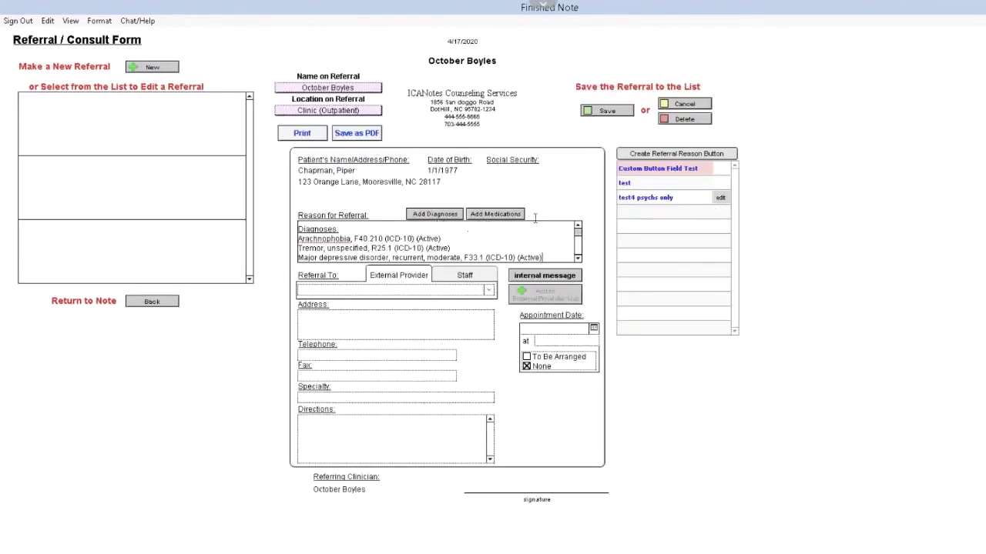
{"action": "left_click", "coordinate": [518, 215]}
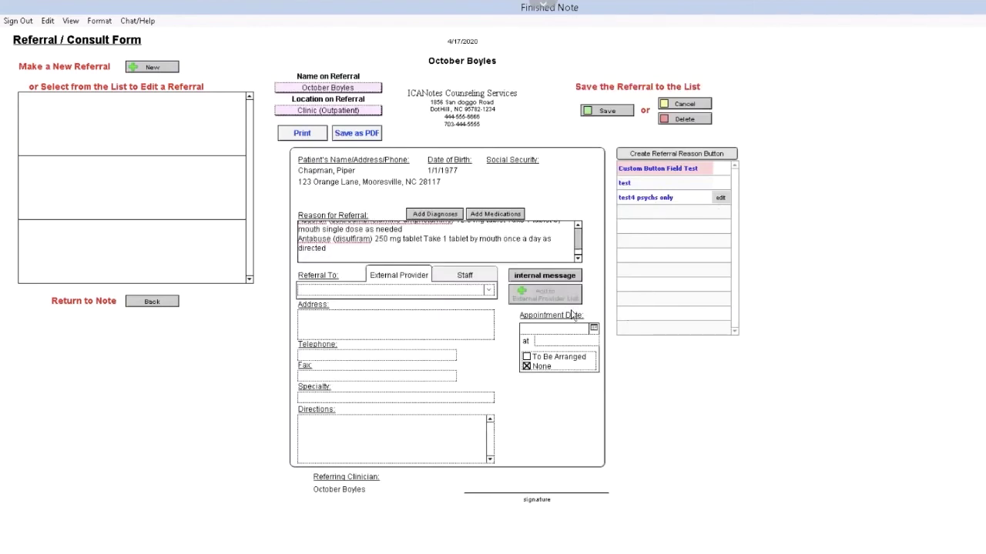
Address the referral to a doctor from the external provider list, save it and return to the finished note
{"action": "left_click", "coordinate": [488, 290]}
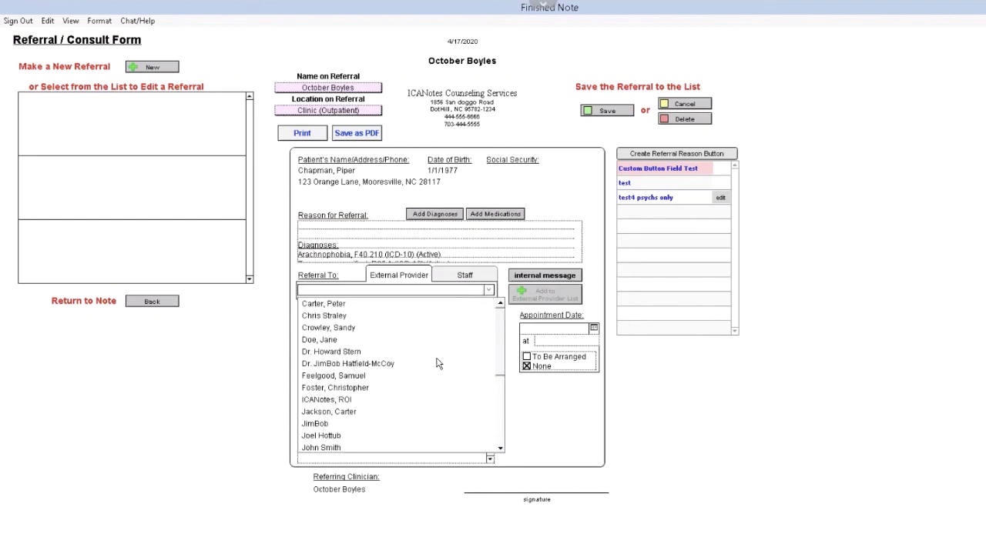
{"action": "left_click", "coordinate": [341, 352]}
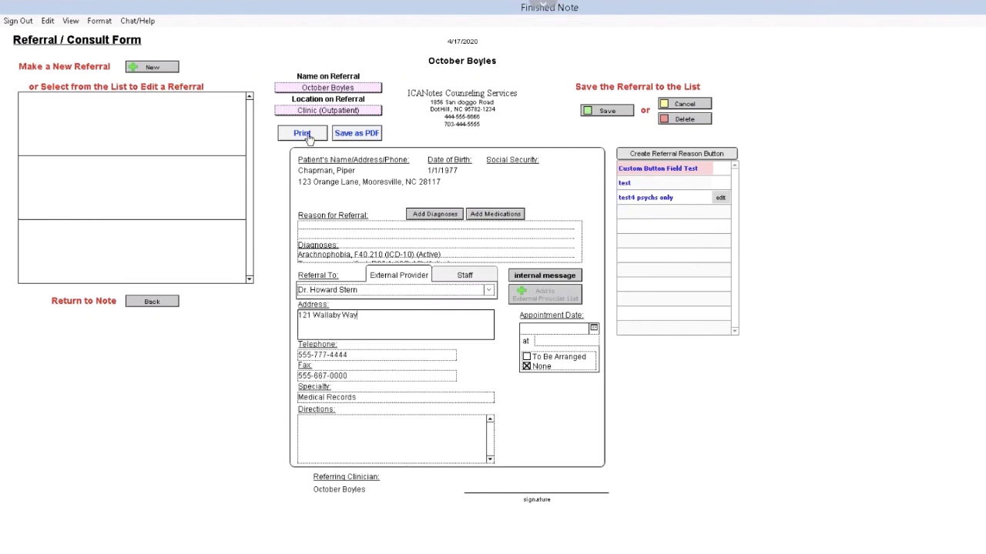
{"action": "left_click", "coordinate": [589, 113]}
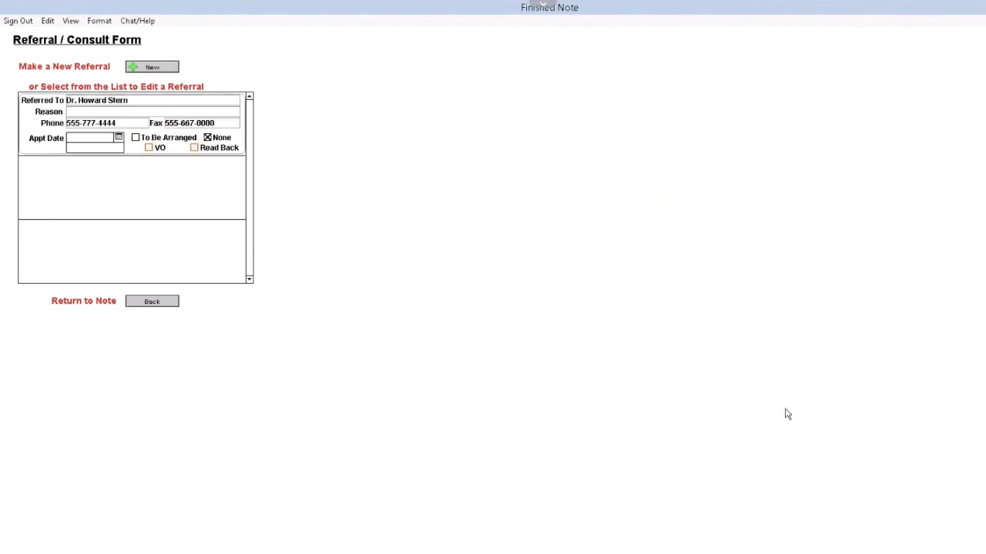
{"action": "left_click", "coordinate": [152, 305]}
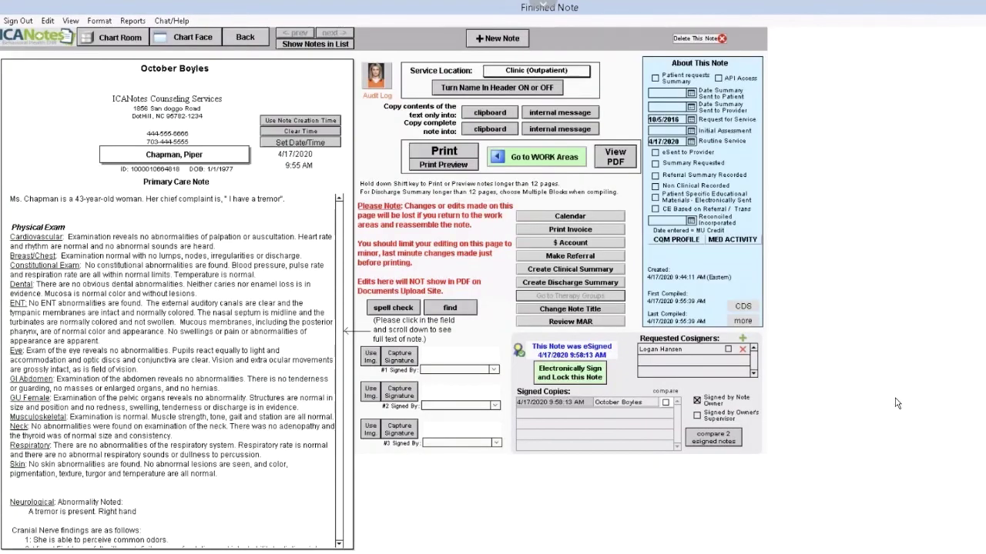